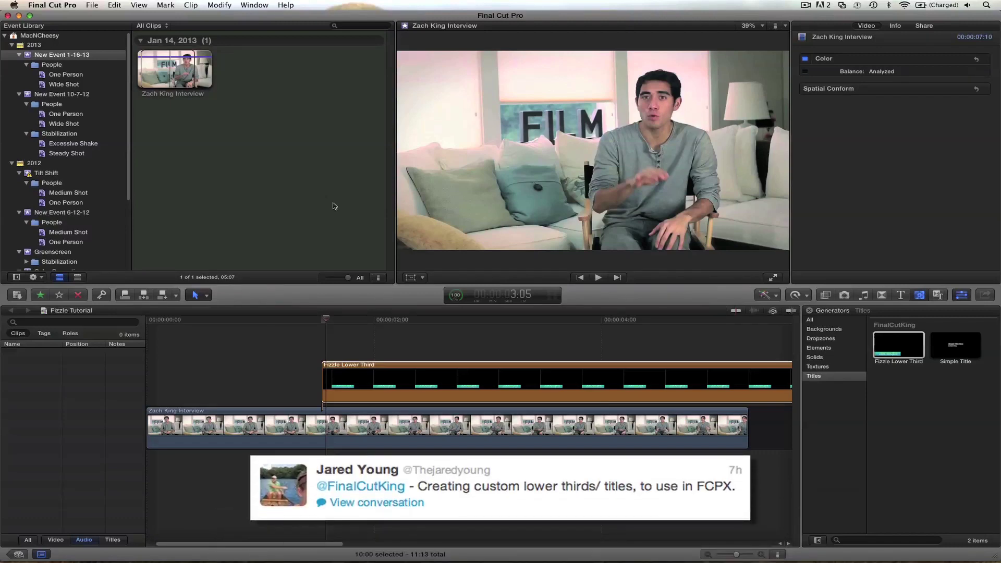
- Play the timeline from the start of the Fizzle Lower Third clip over the interview footage
click(323, 322)
key(space)
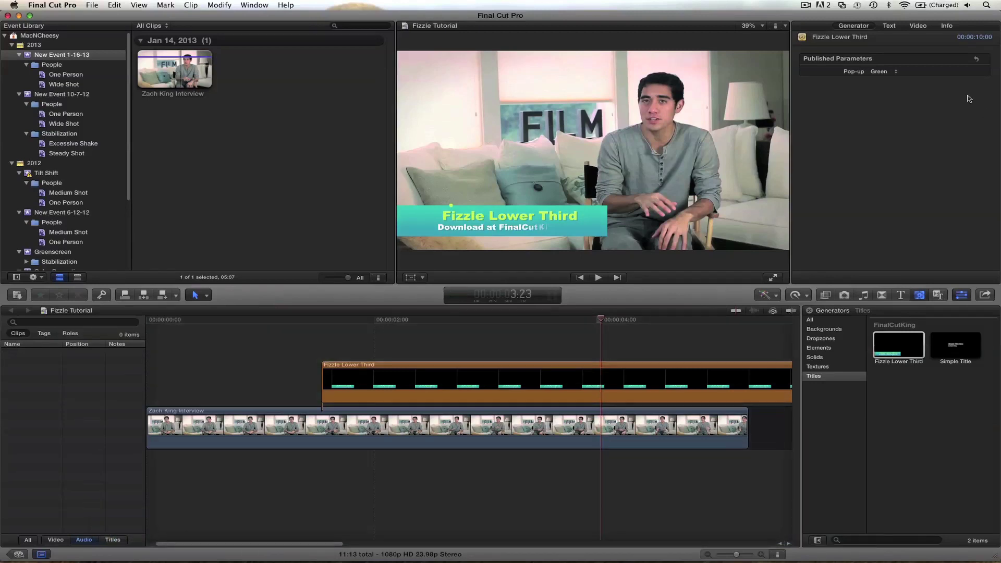
- Try the Blue and Purple colours for the Fizzle Lower Third's Pop-up parameter, and settle on Red
click(961, 296)
click(961, 296)
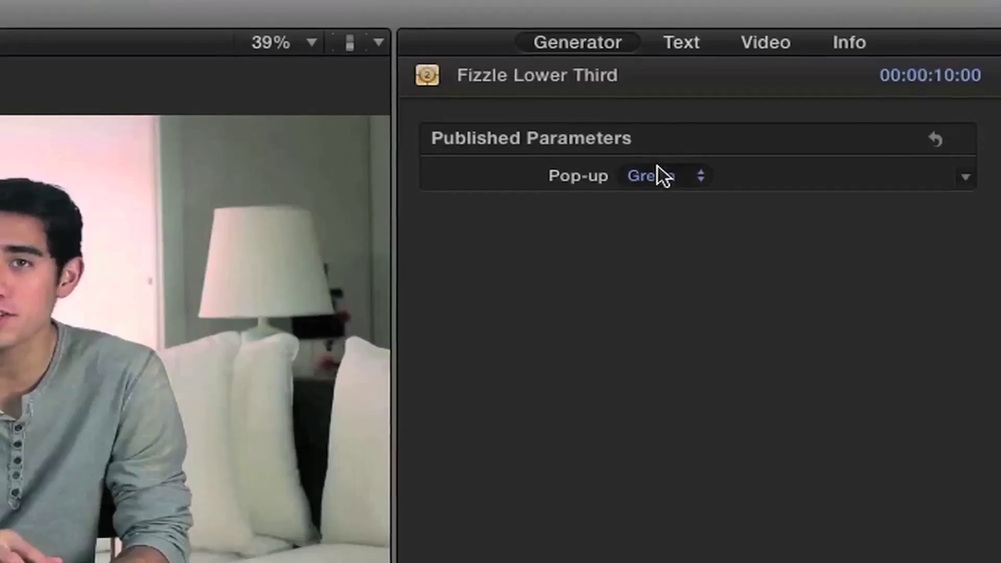
click(880, 71)
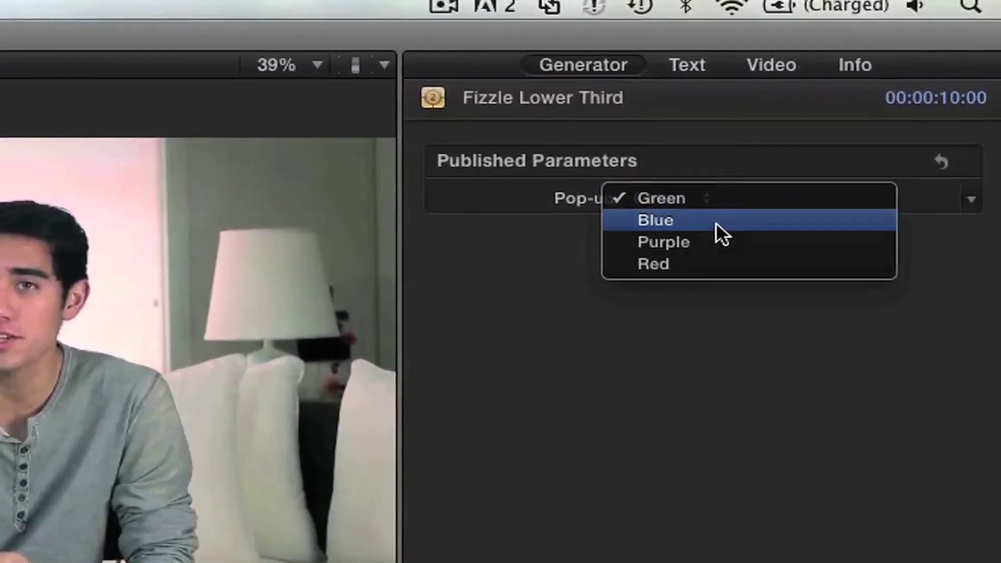
click(716, 221)
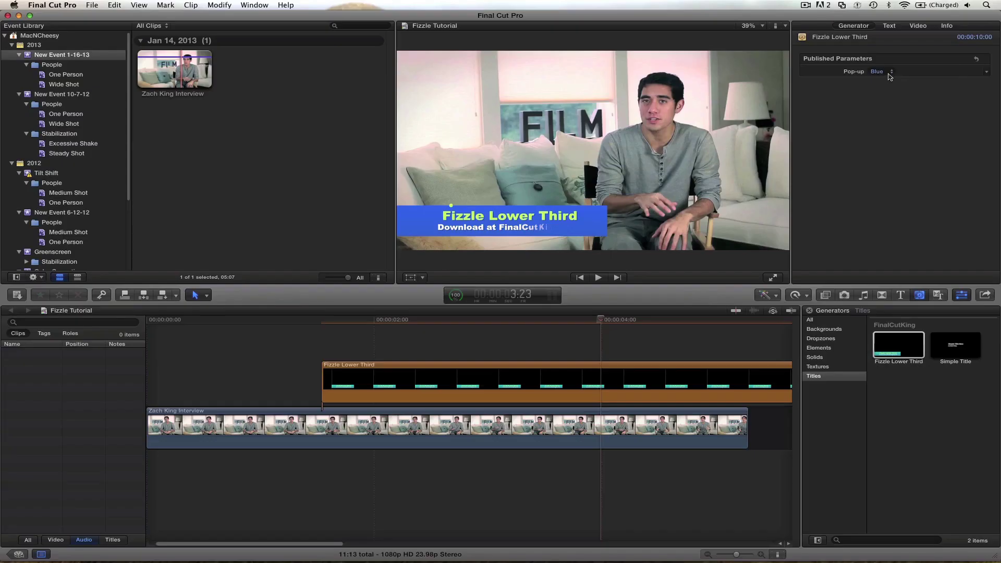
click(889, 75)
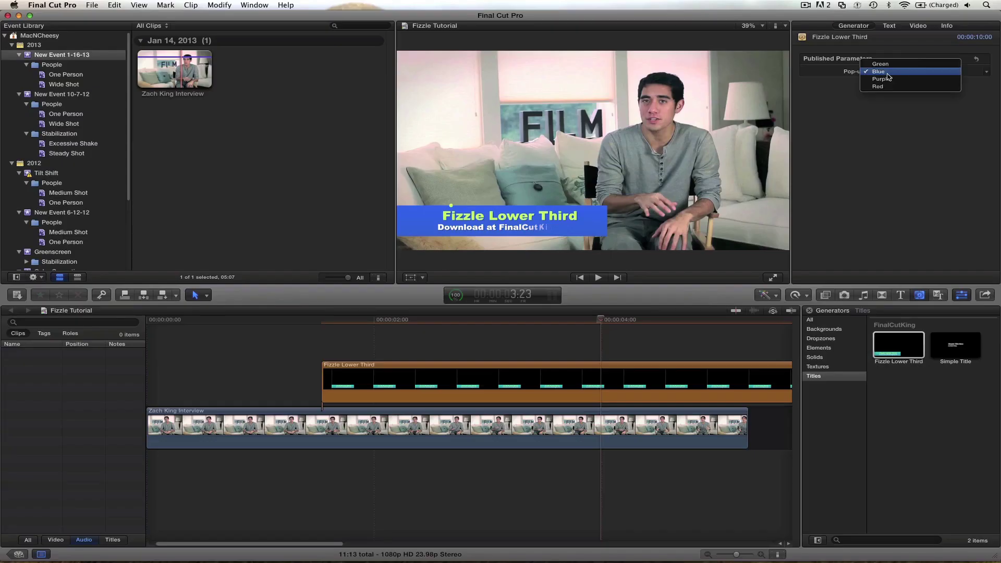
click(898, 83)
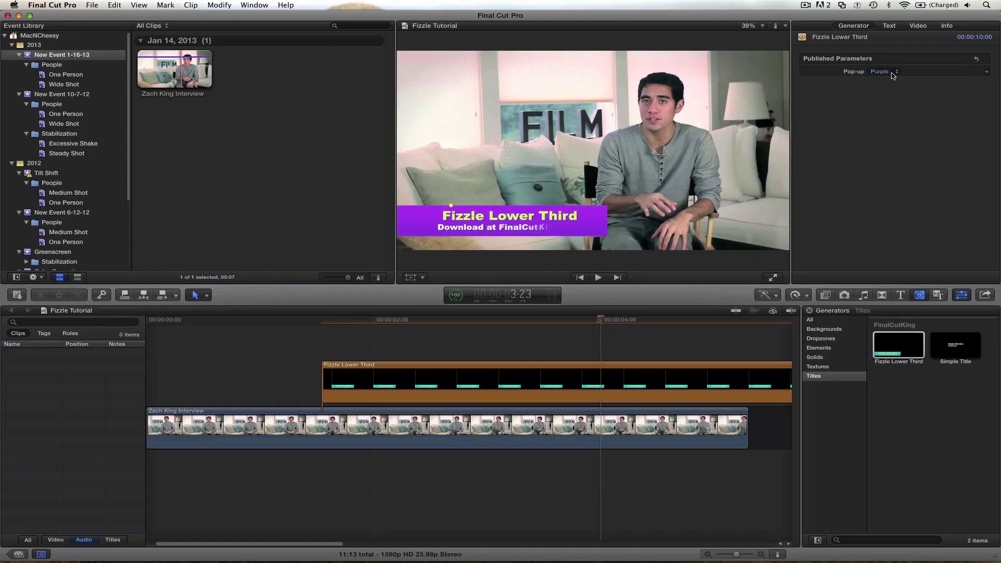
click(892, 73)
click(894, 83)
- Switch to Motion, rename the Pop-up widget under the Color Options rig as Color Options, and return to Final Cut Pro
mouse_move(313, 554)
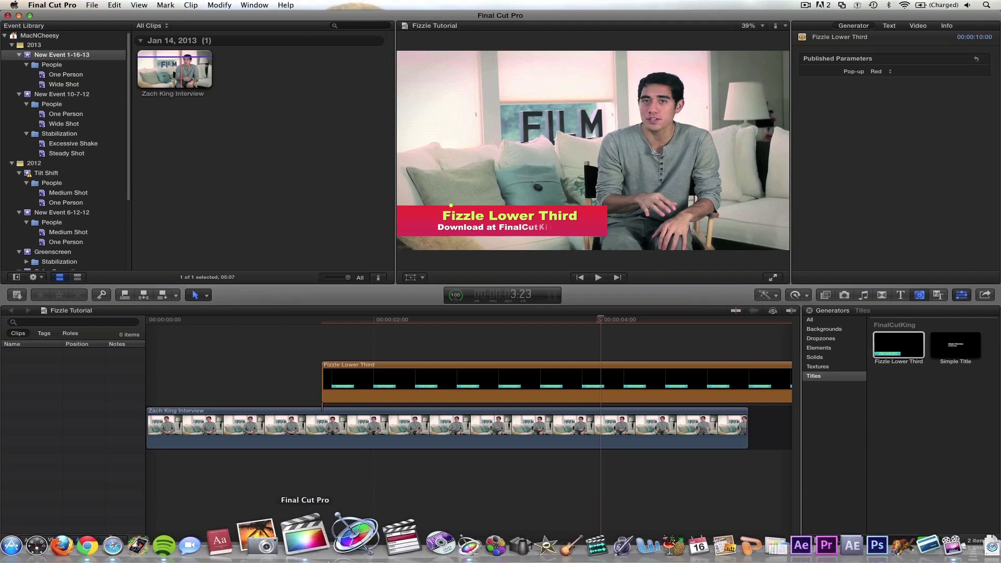
click(410, 537)
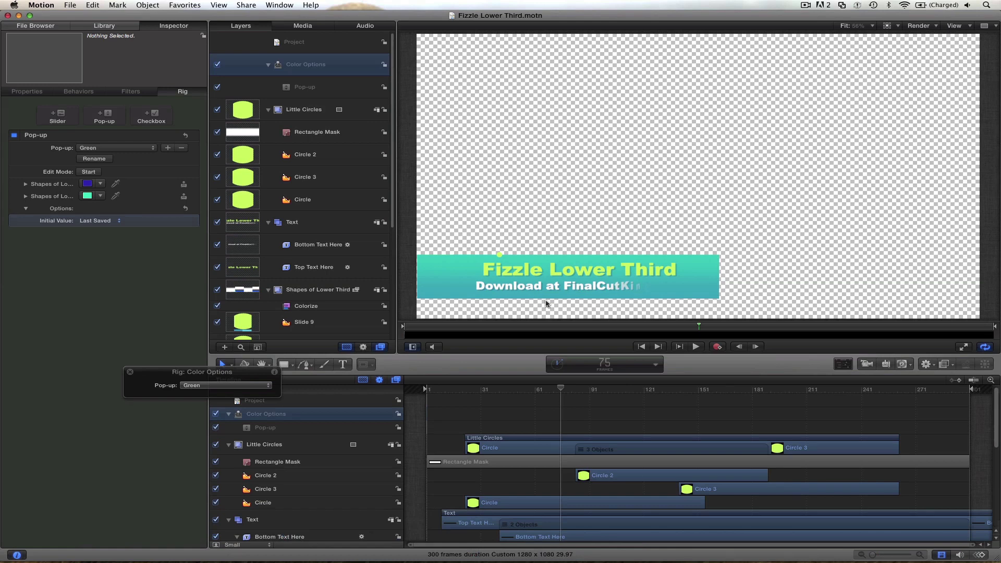
click(313, 87)
double_click(314, 87)
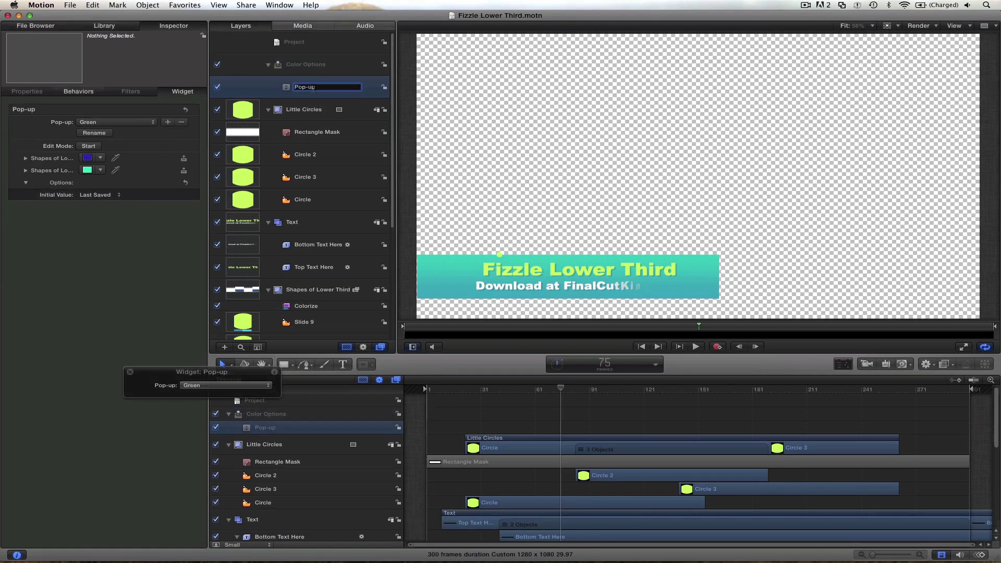
text(Color Options)
click(482, 308)
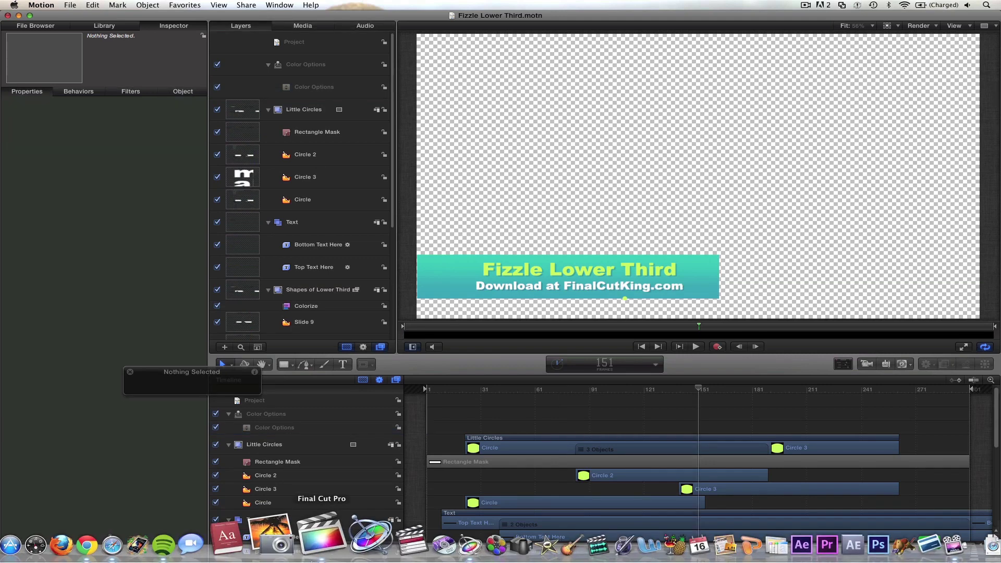
click(322, 548)
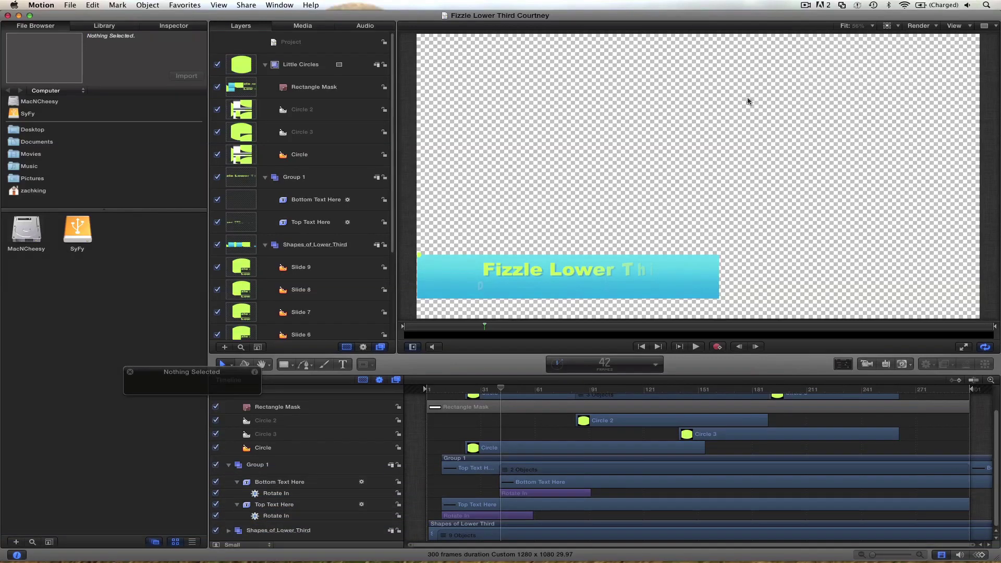
- Play the lower-third animation of the Fizzle Lower Third Courtney project in Motion from its beginning
drag(468, 326, 450, 325)
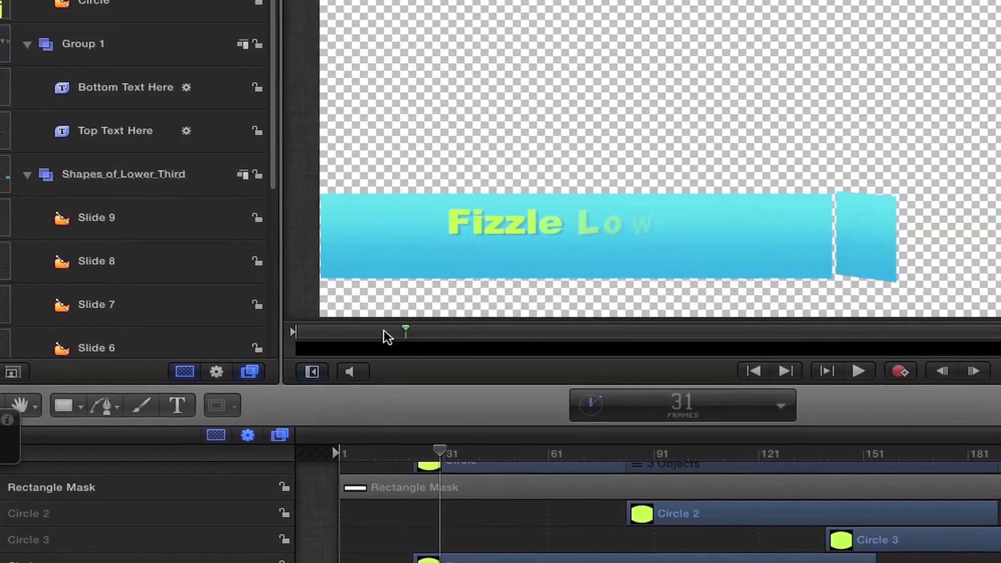
drag(383, 330, 282, 328)
key(space)
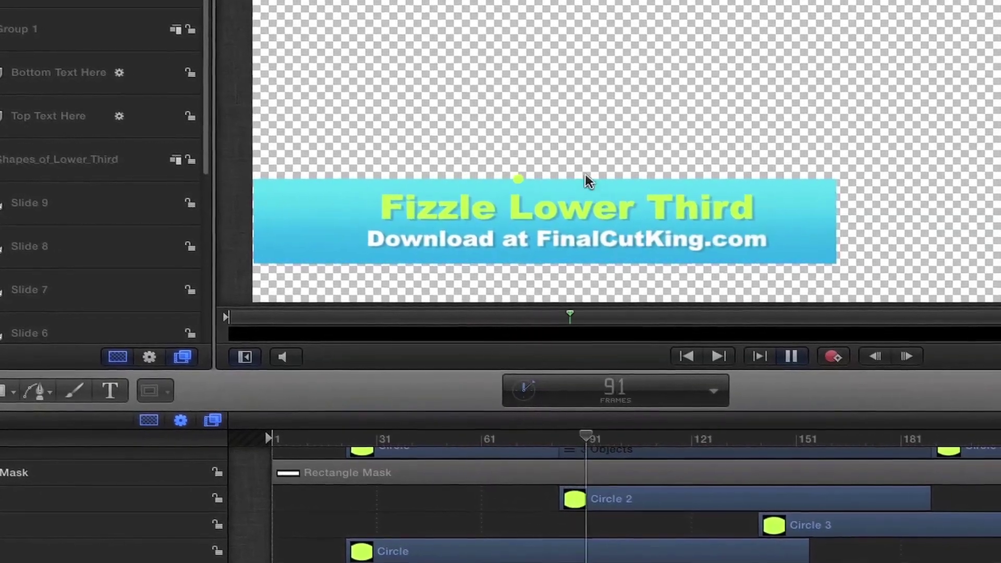
key(space)
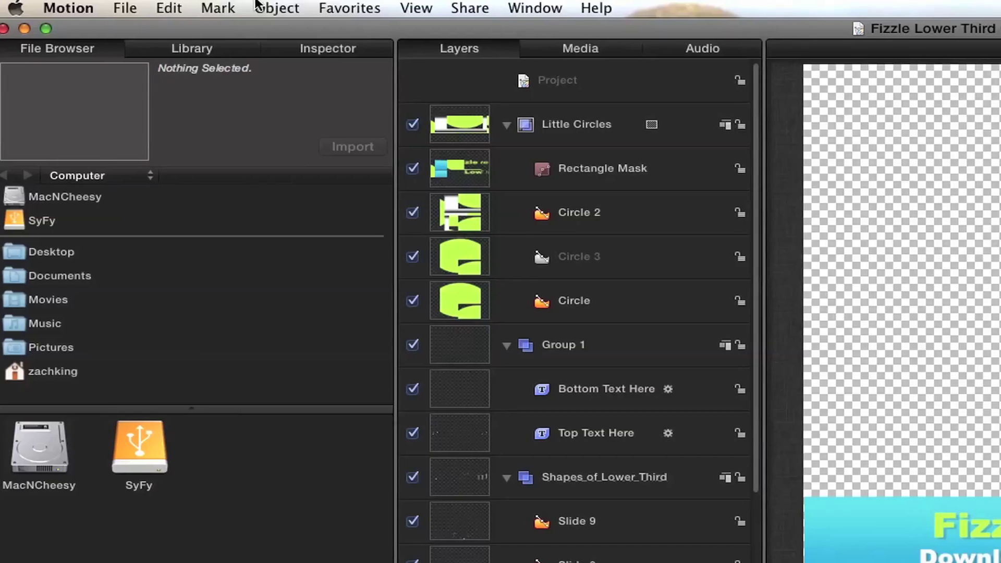
- Create a new rig in the project and add a Pop-up widget to it
click(148, 5)
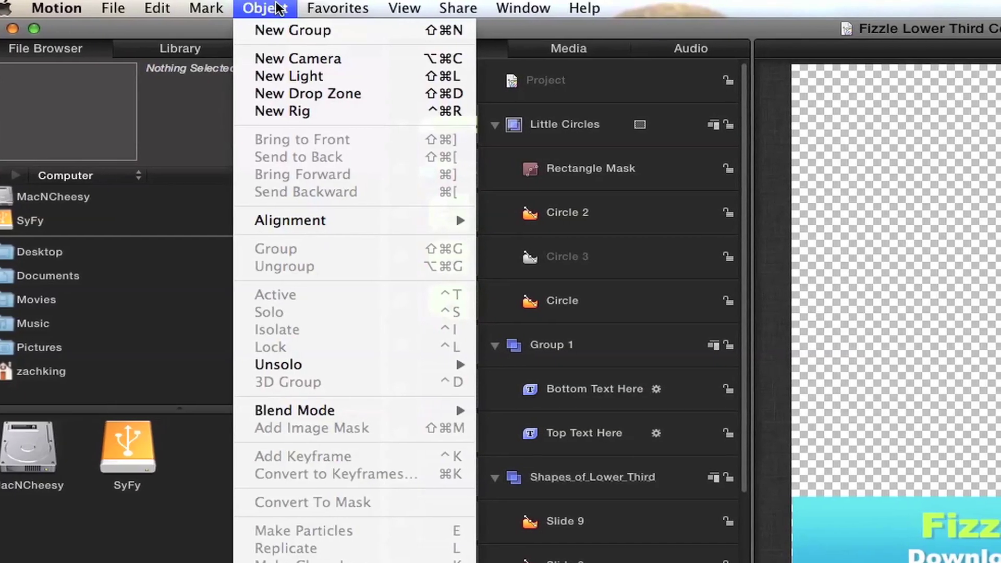
click(353, 112)
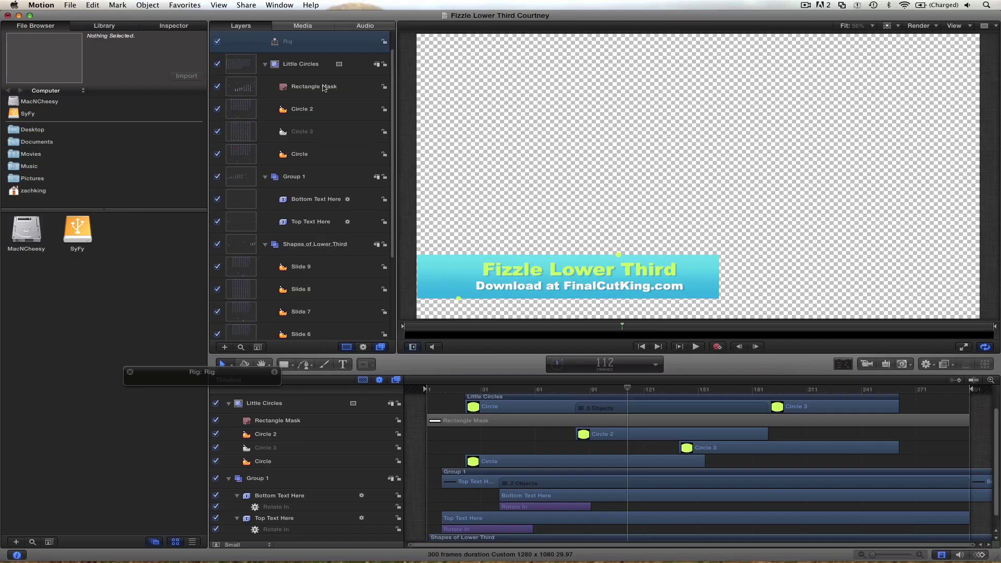
click(182, 25)
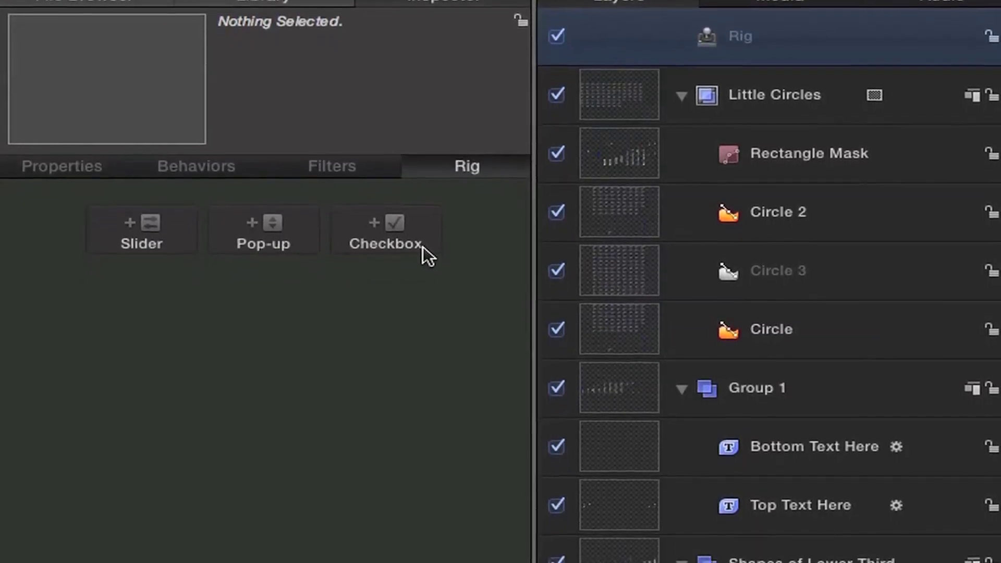
click(281, 232)
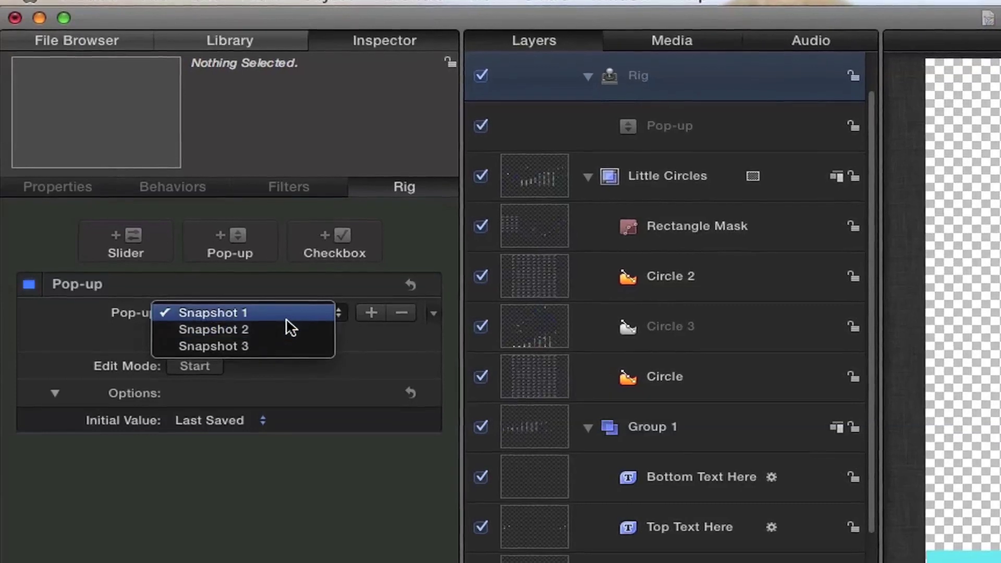
- Rename the Pop-up widget's Snapshot 1 as Green
click(286, 313)
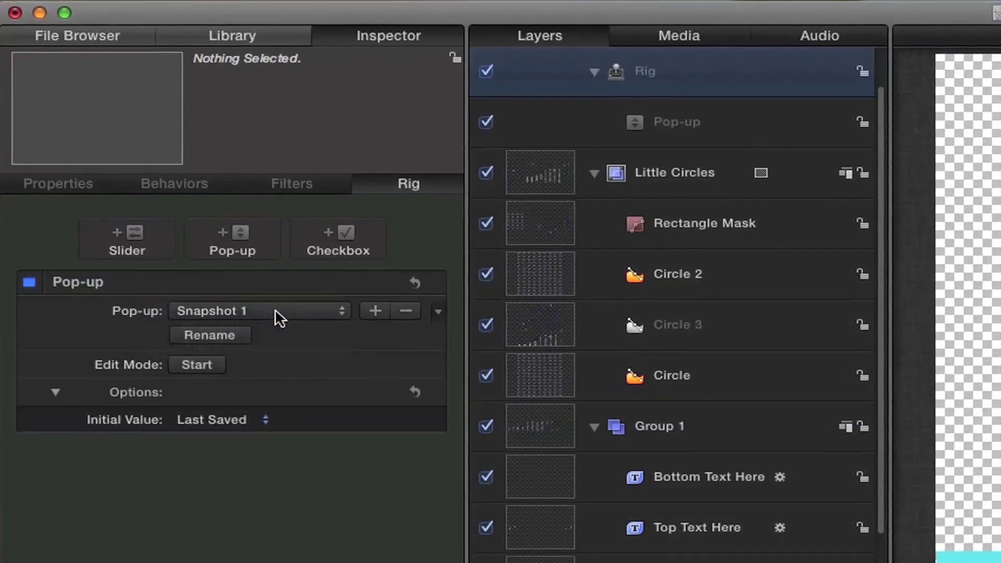
click(228, 328)
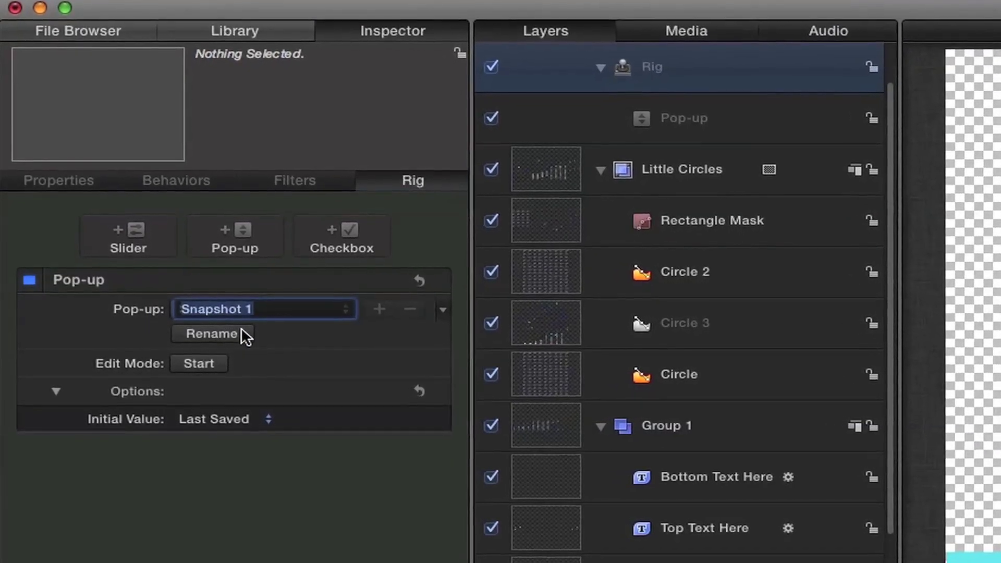
text(Green)
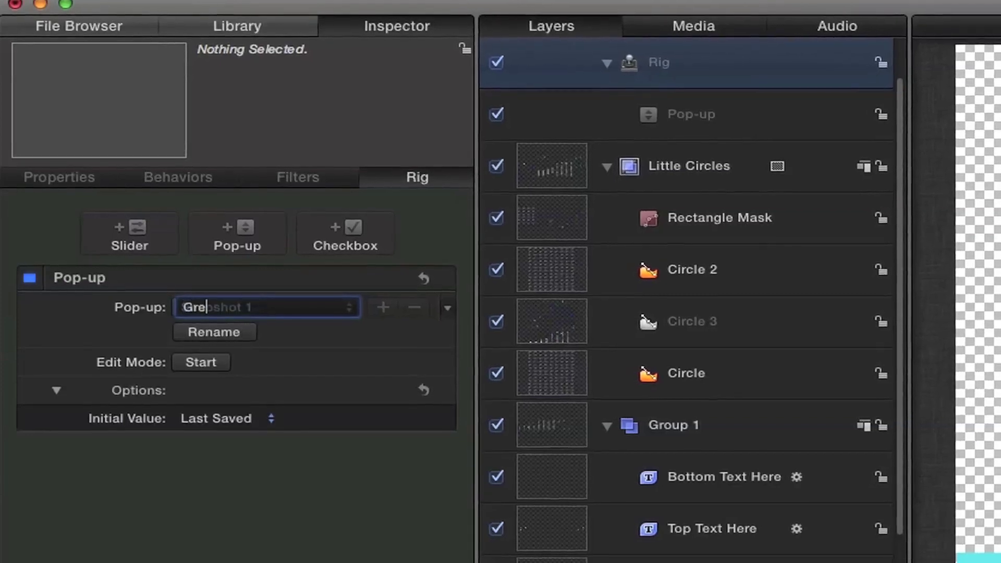
key(Return)
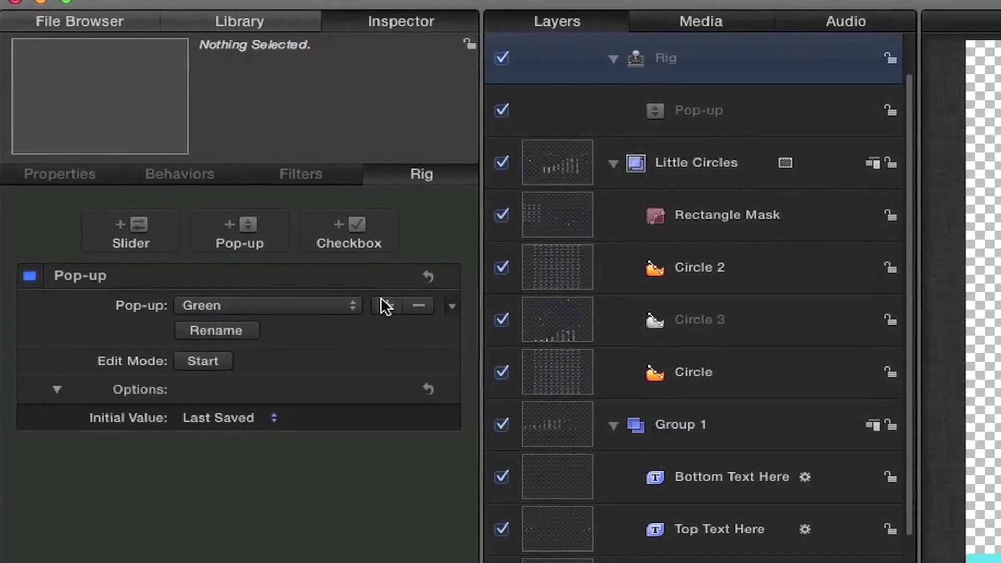
- Rename the Pop-up widget's Snapshot 2 as Blue
click(337, 305)
click(318, 322)
click(218, 329)
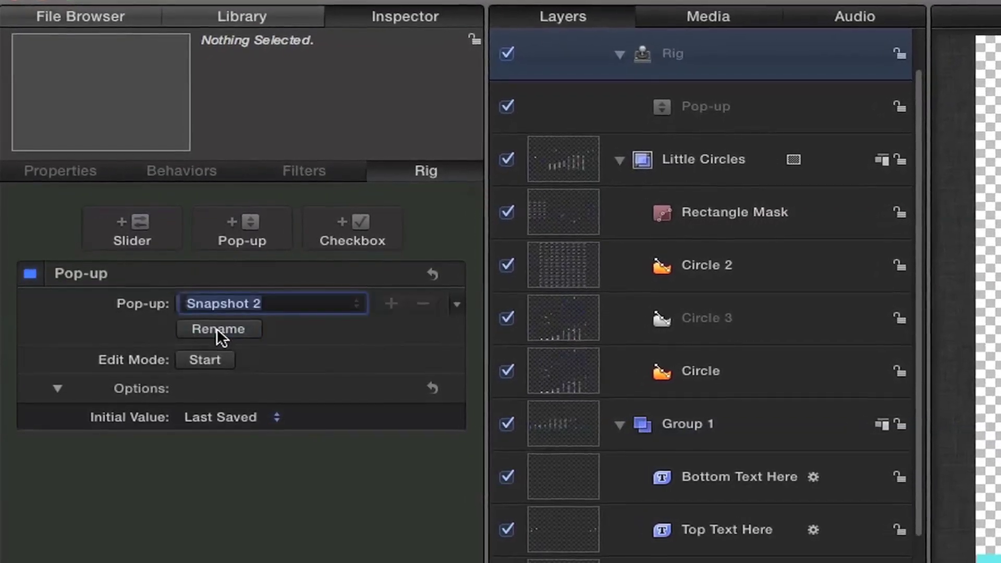
text(Blue)
key(Return)
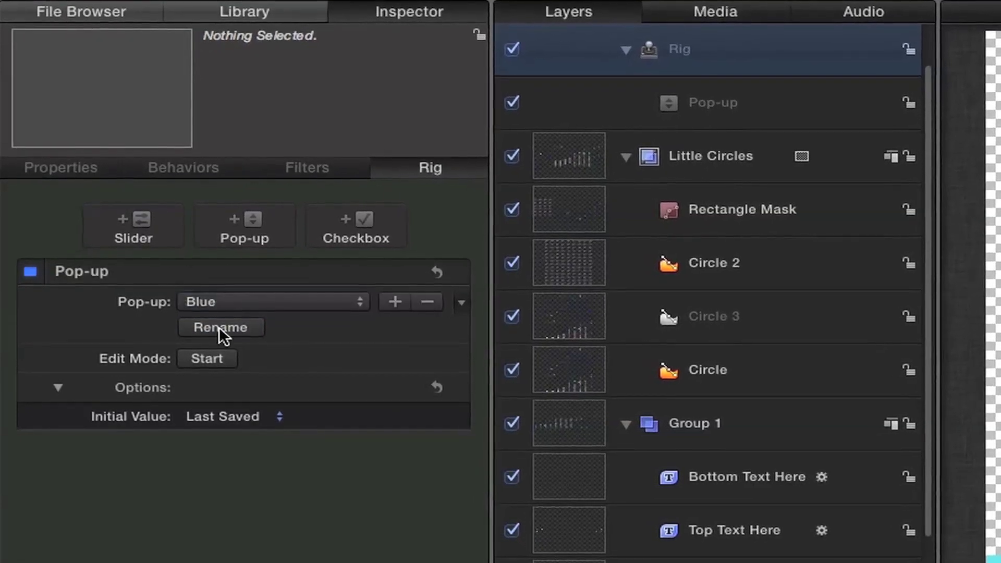
- Rename the Pop-up widget's Snapshot 3 as Purple
click(264, 308)
click(220, 326)
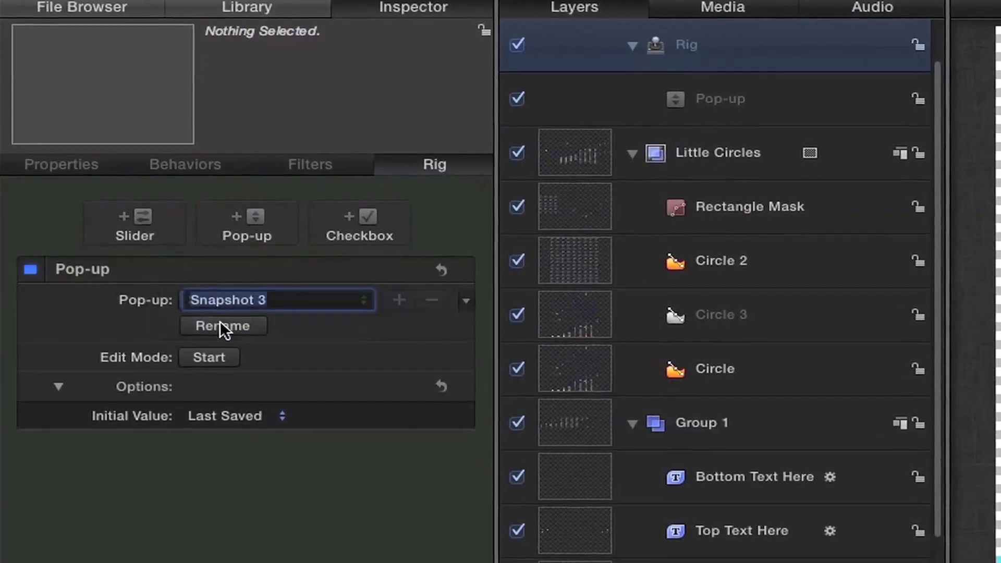
text(Pruple)
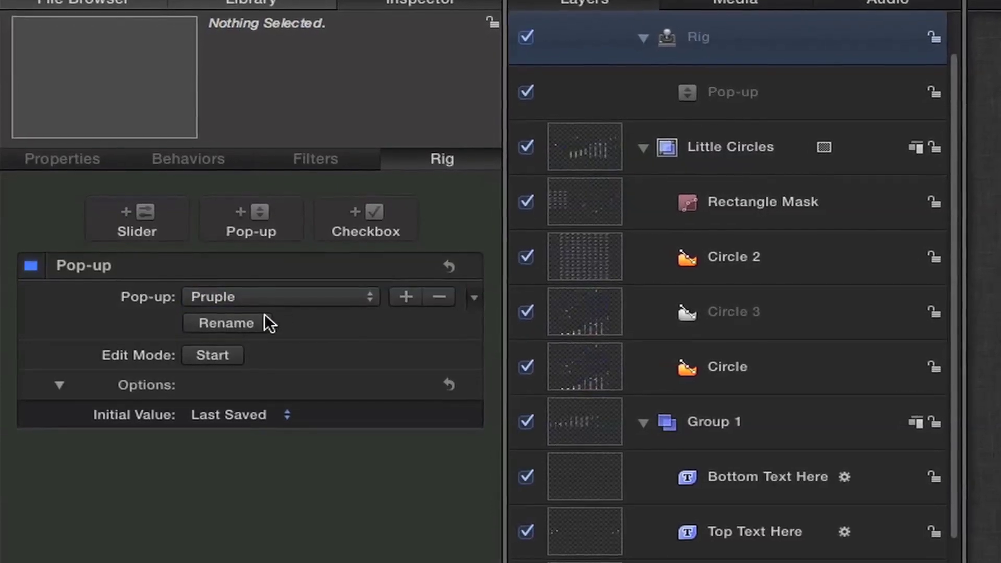
click(245, 325)
text(Purple)
key(Return)
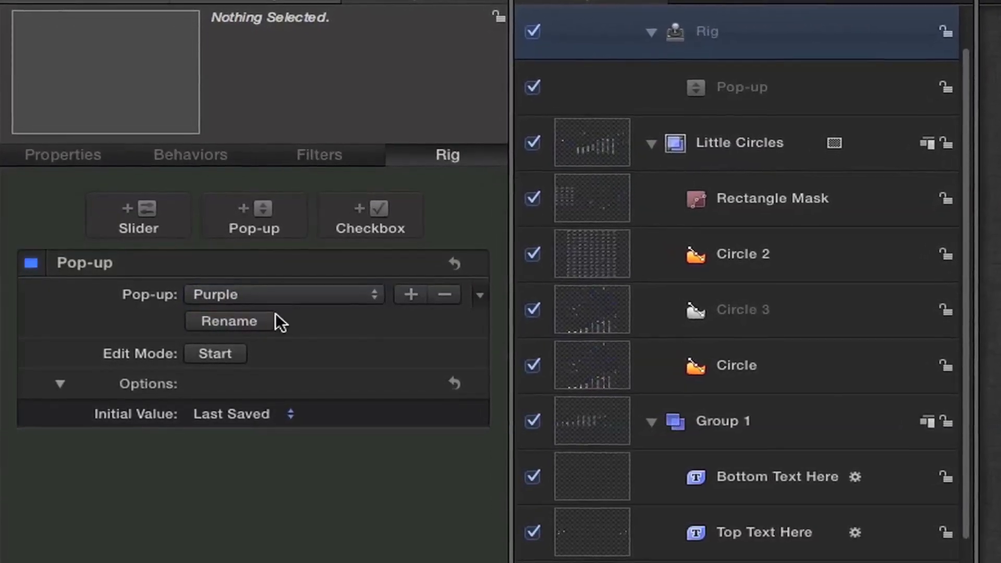
- Add a fourth snapshot to the Pop-up widget and name it Red
click(421, 297)
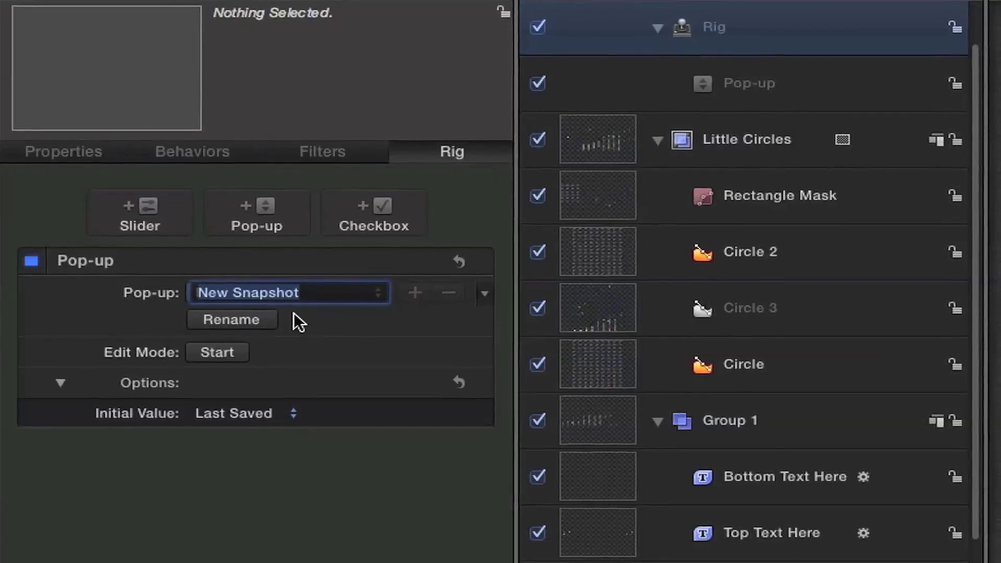
text(Red)
key(Return)
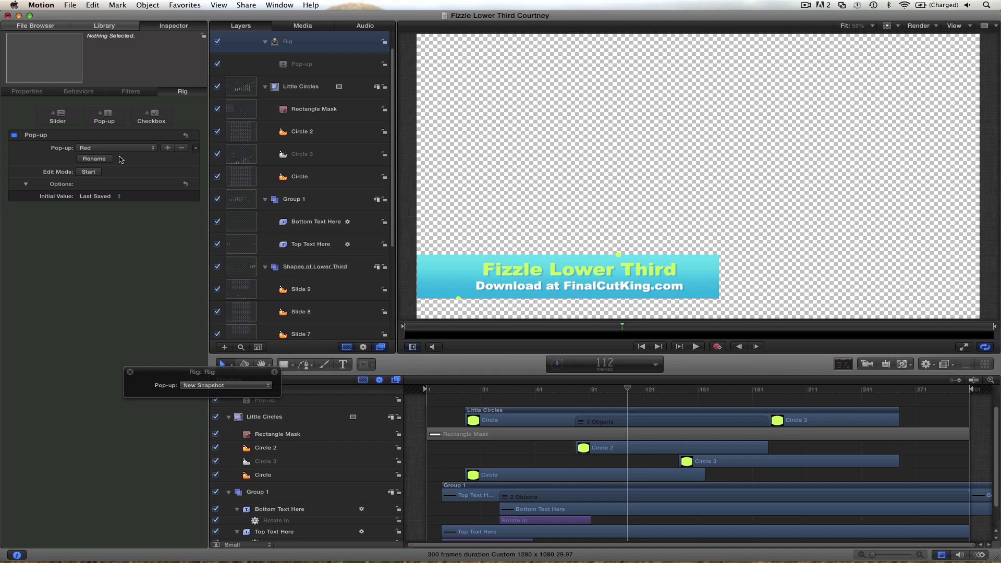
- Rename the rig's Pop-up widget as Color Options and make Green its current snapshot
click(312, 64)
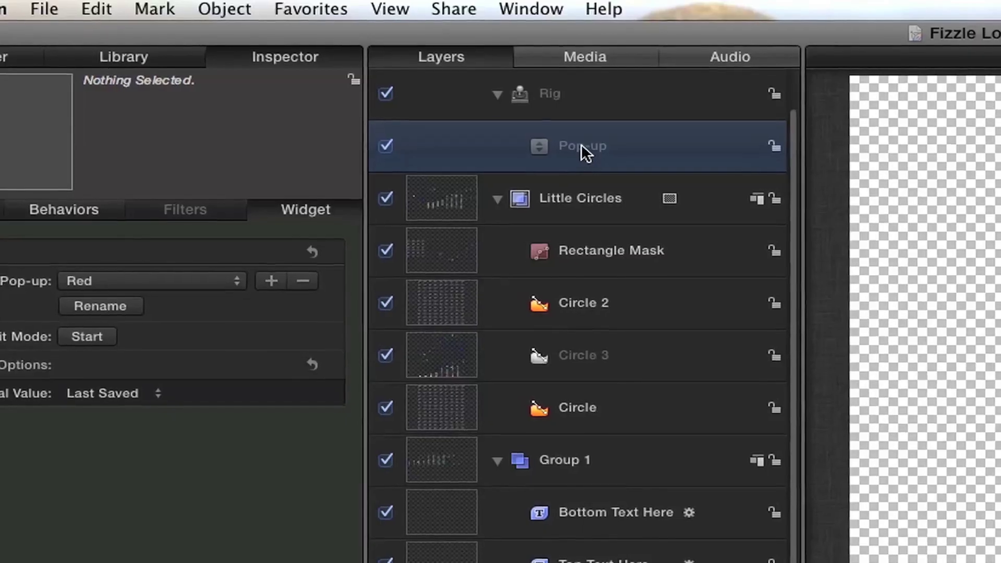
double_click(301, 65)
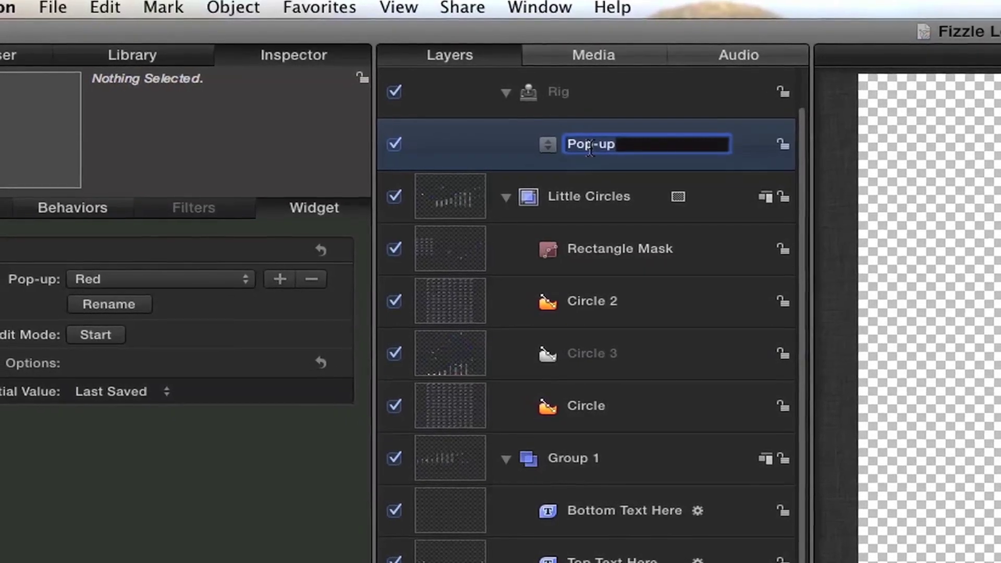
text(Color Options)
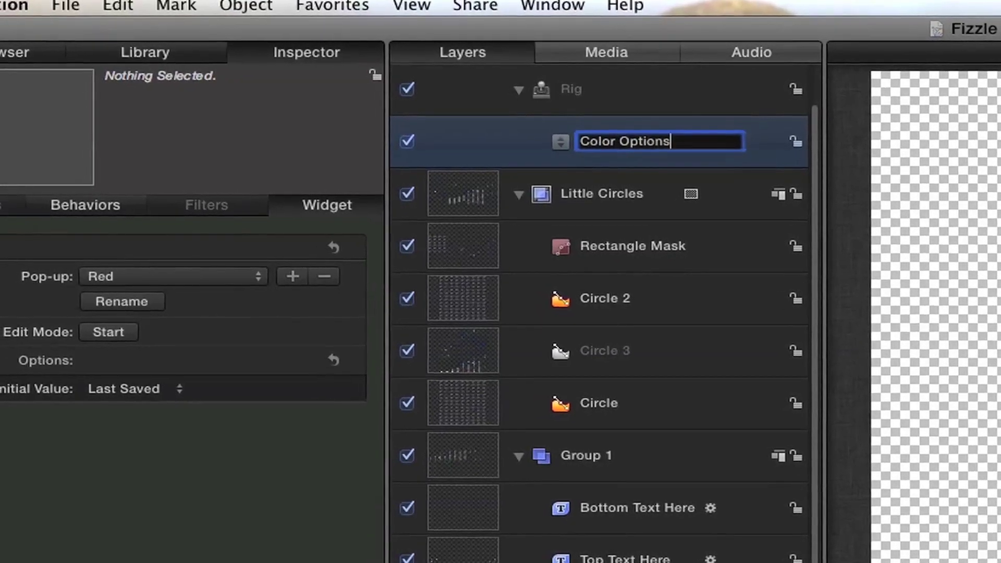
key(Return)
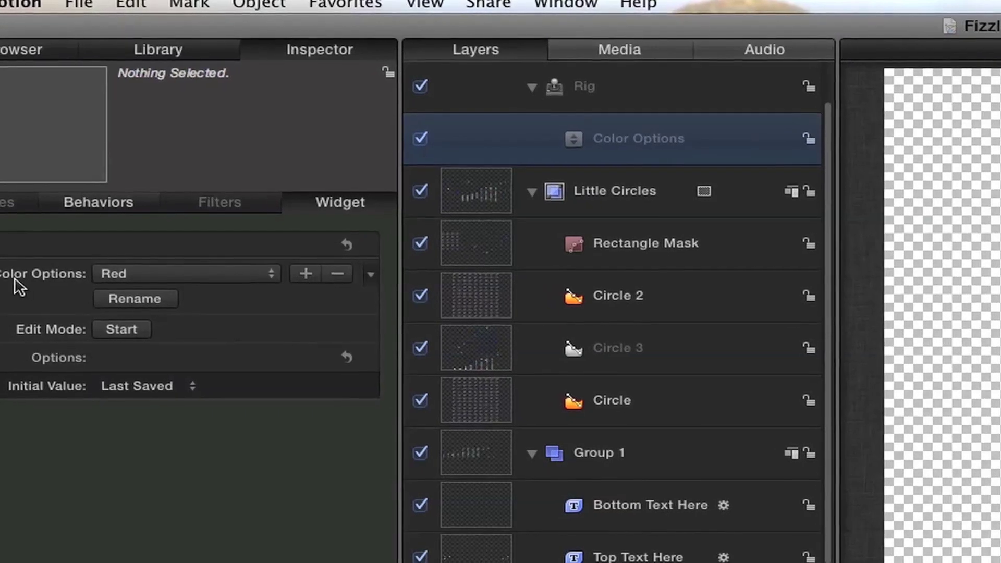
click(162, 283)
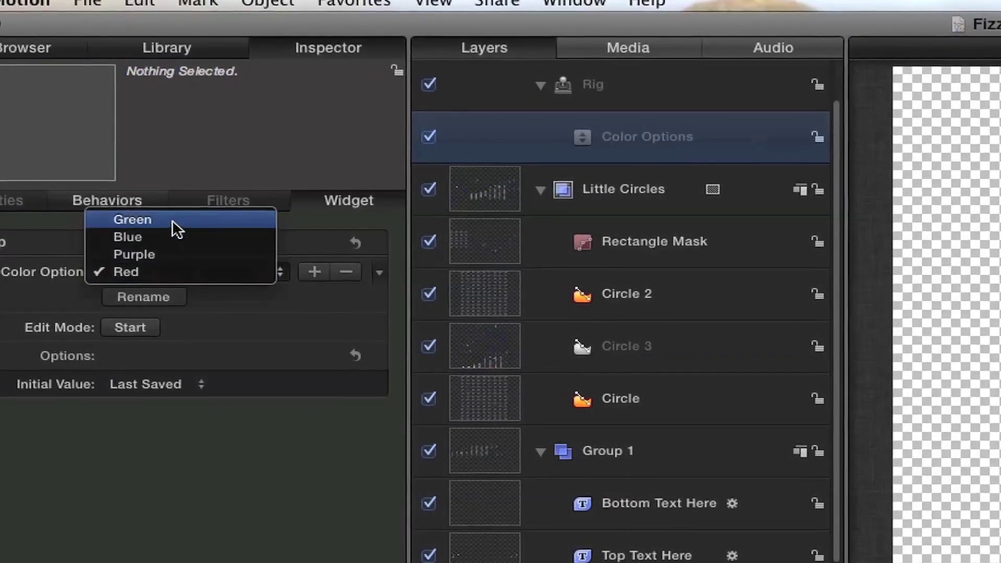
click(172, 221)
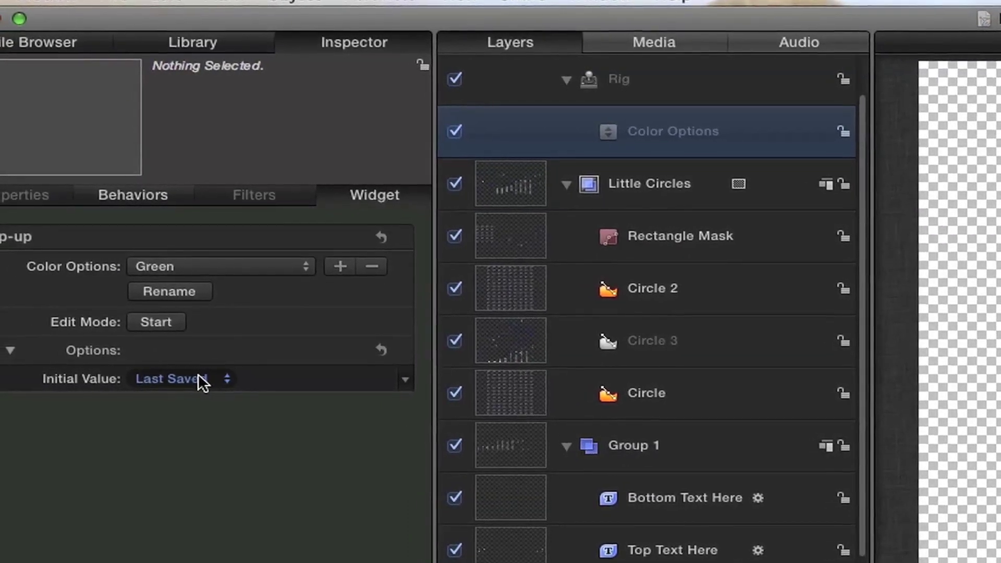
- Try Sequential as the Color Options pop-up's initial value and set it back to Last Saved
click(194, 377)
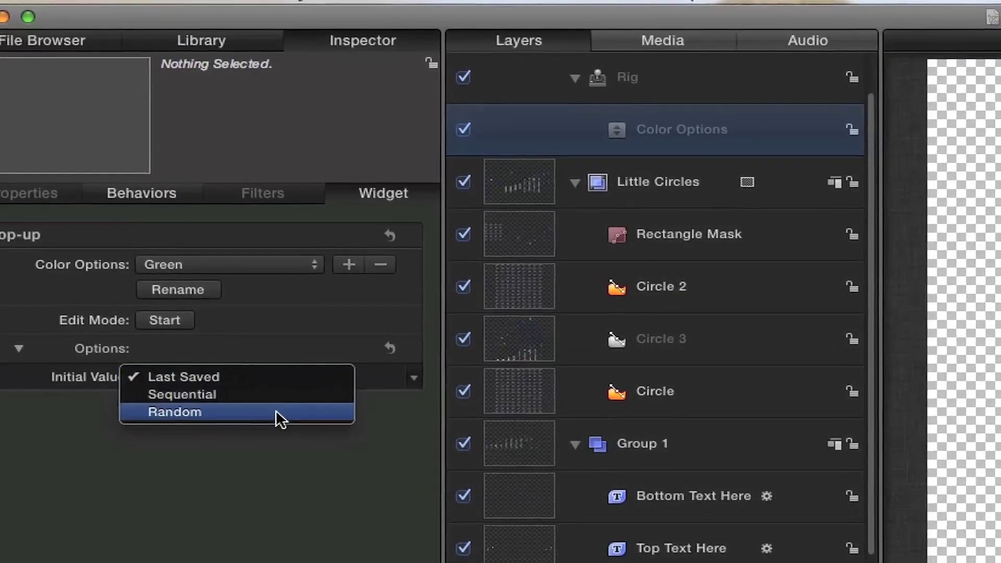
click(277, 398)
click(239, 264)
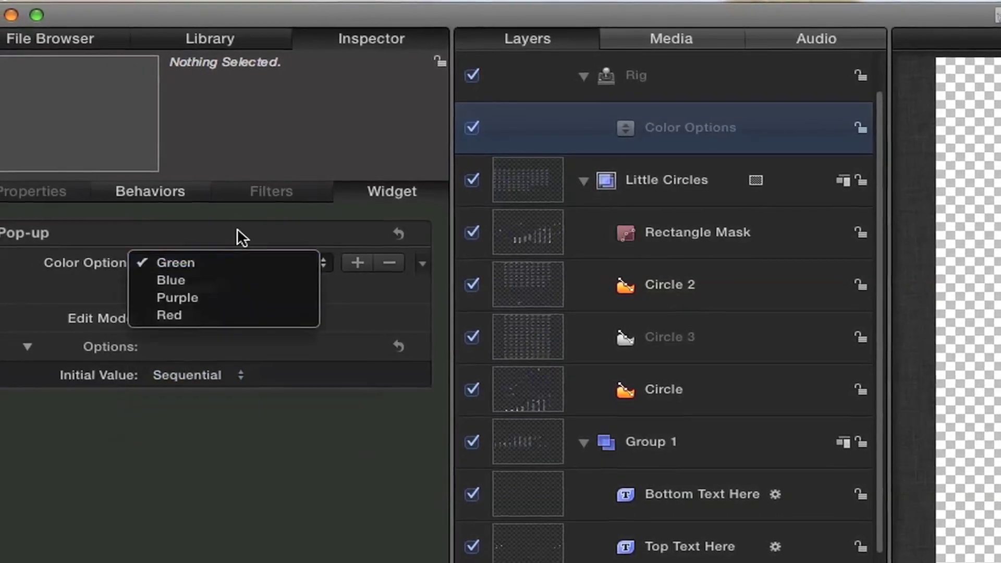
click(239, 377)
click(239, 377)
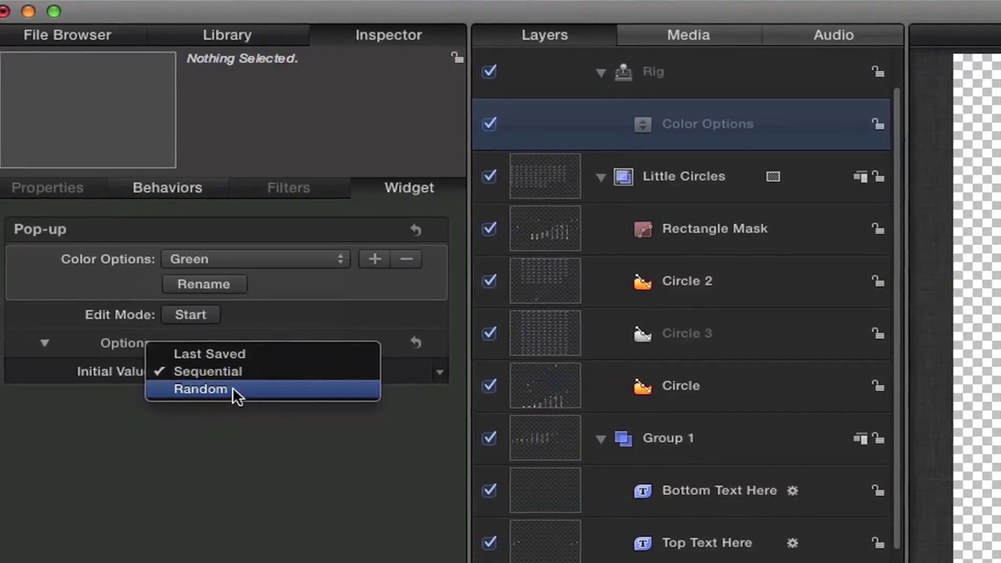
click(236, 354)
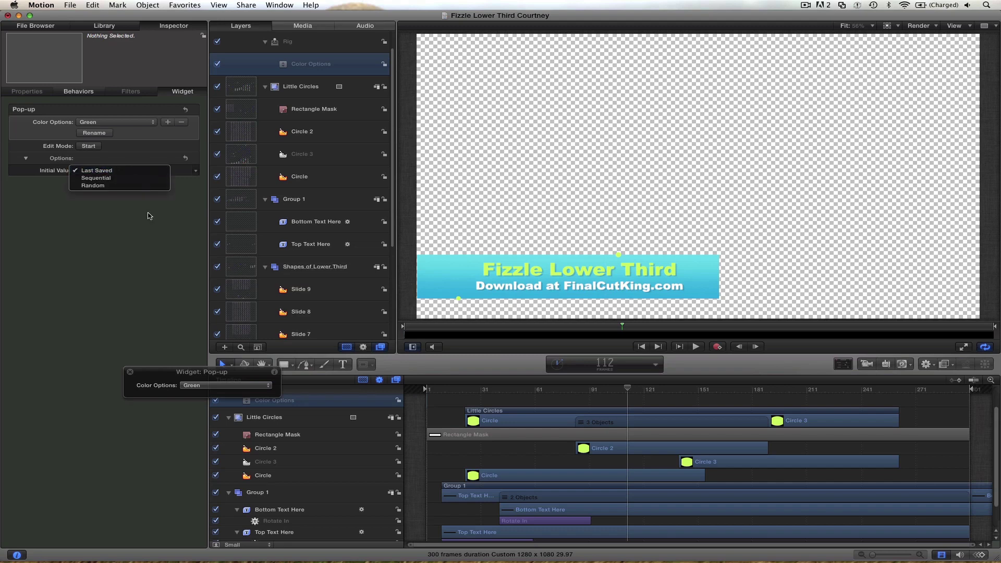
key(Escape)
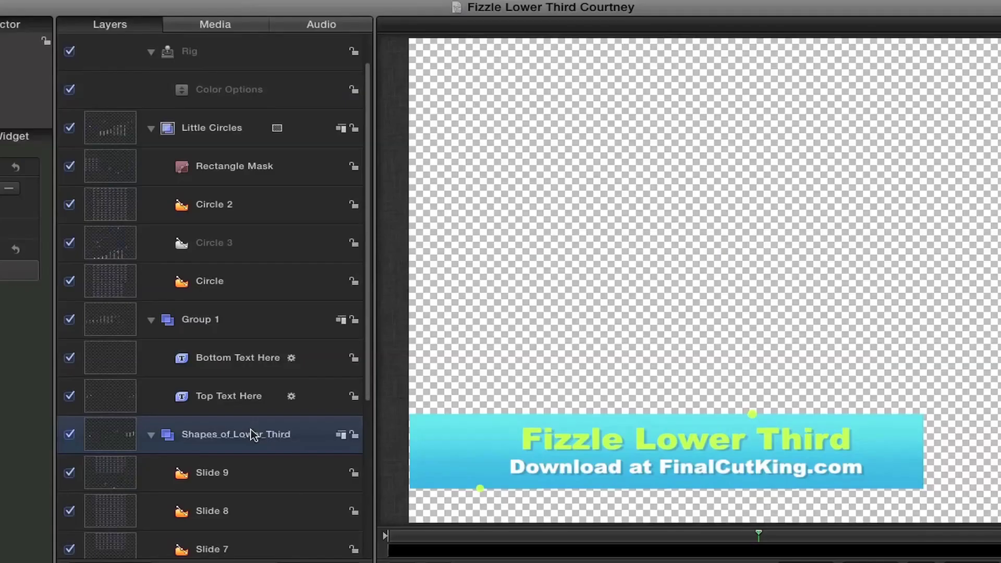
- Collapse the Little Circles group and Group 1, and rename Group 1 as Text
click(295, 267)
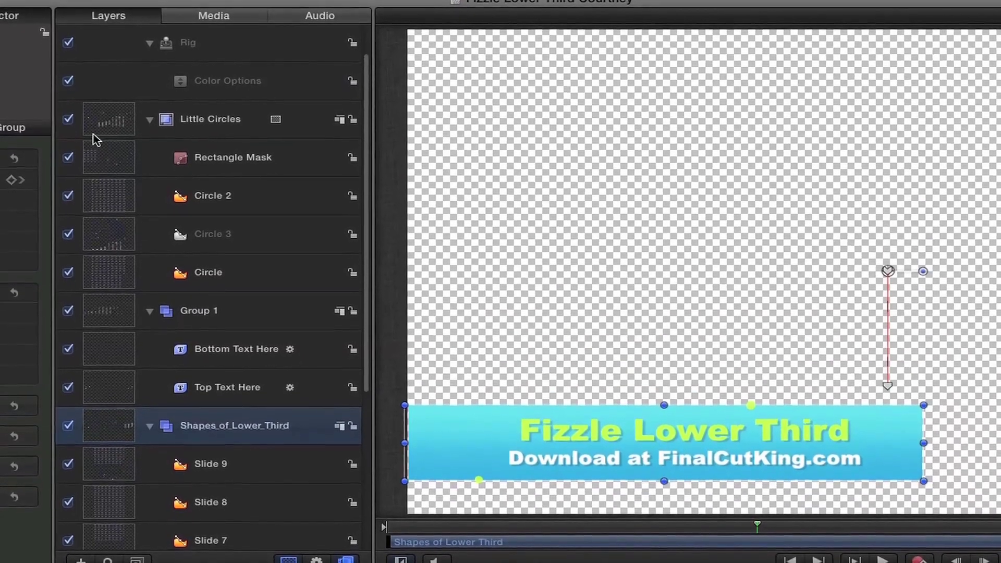
click(150, 120)
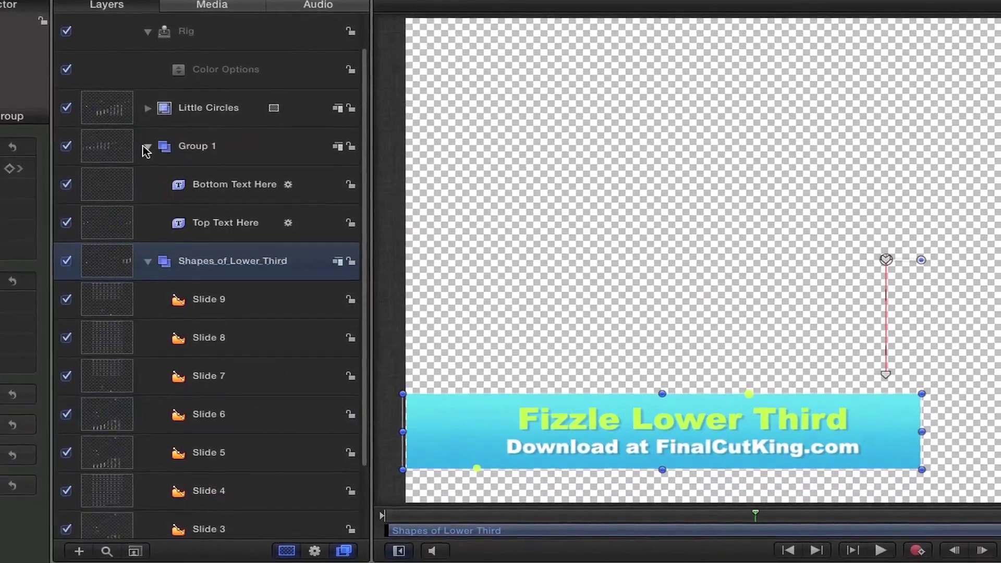
click(146, 149)
double_click(194, 147)
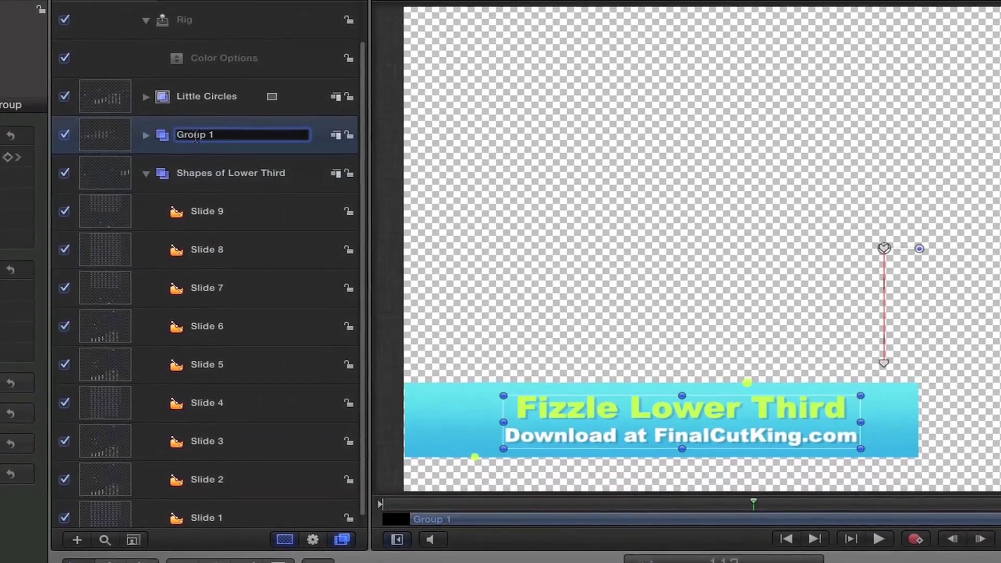
text(Text)
key(Return)
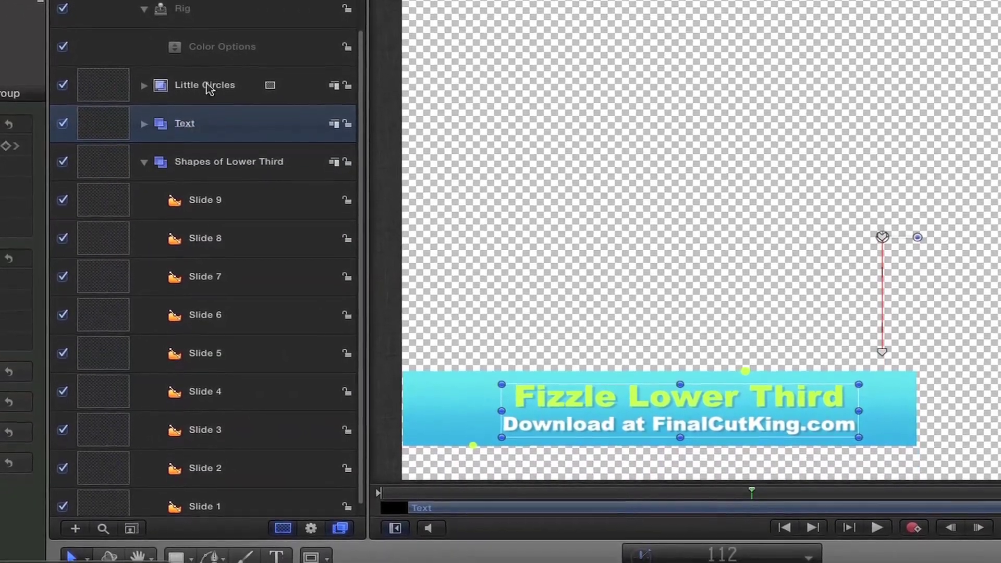
- Hide the Little Circles and Text groups and play the project to view only the Shapes of Lower Third group
click(219, 85)
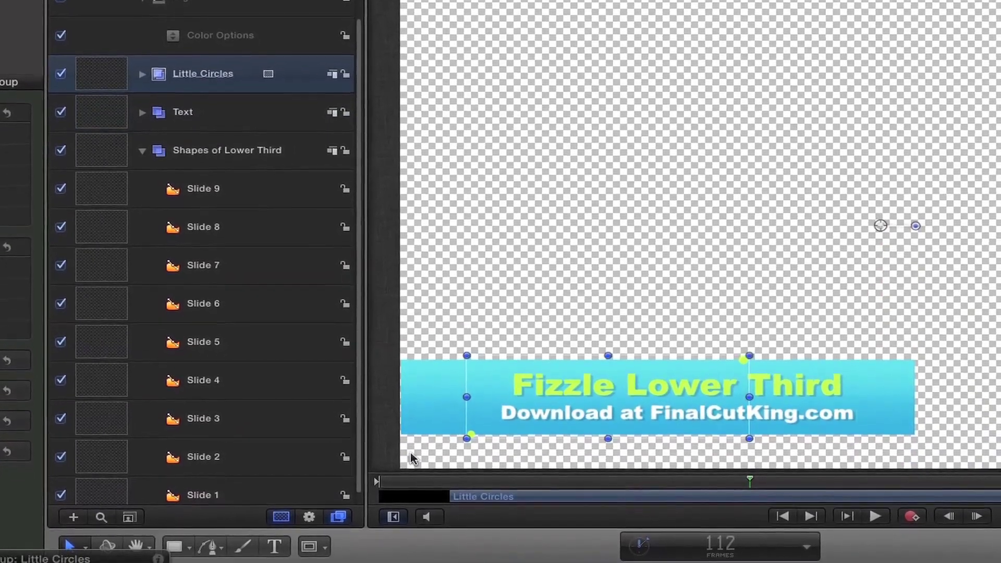
click(192, 150)
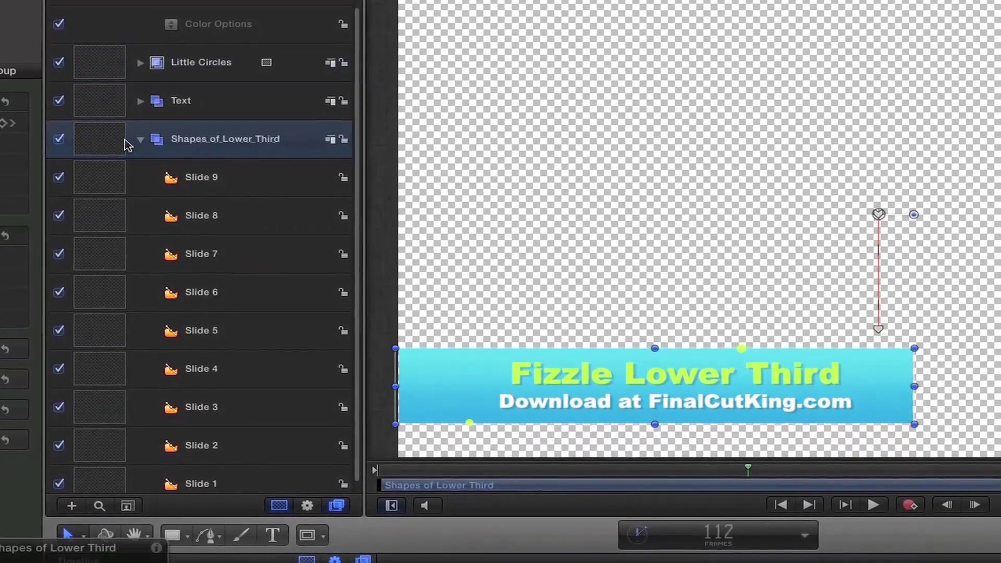
click(59, 62)
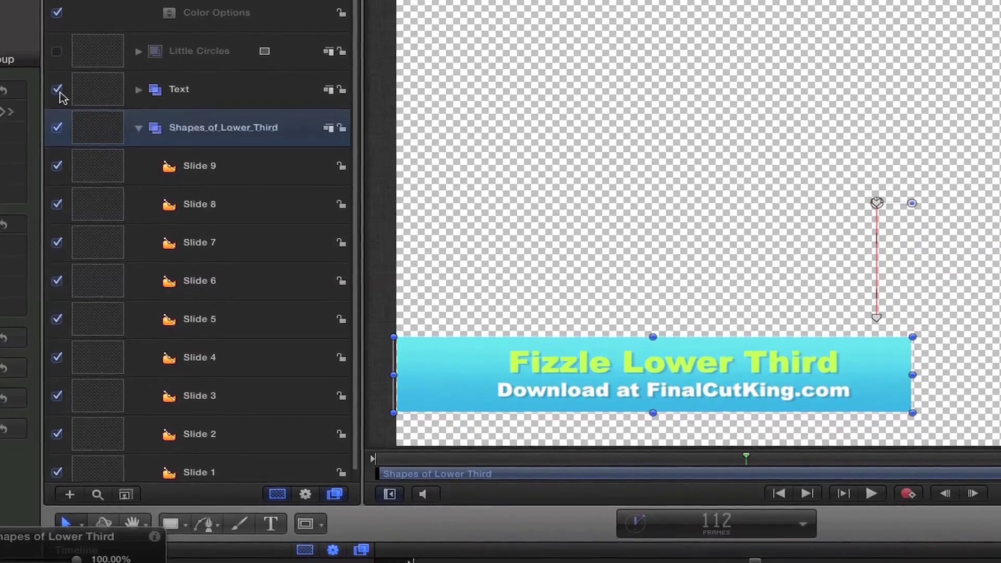
click(57, 90)
click(385, 448)
key(space)
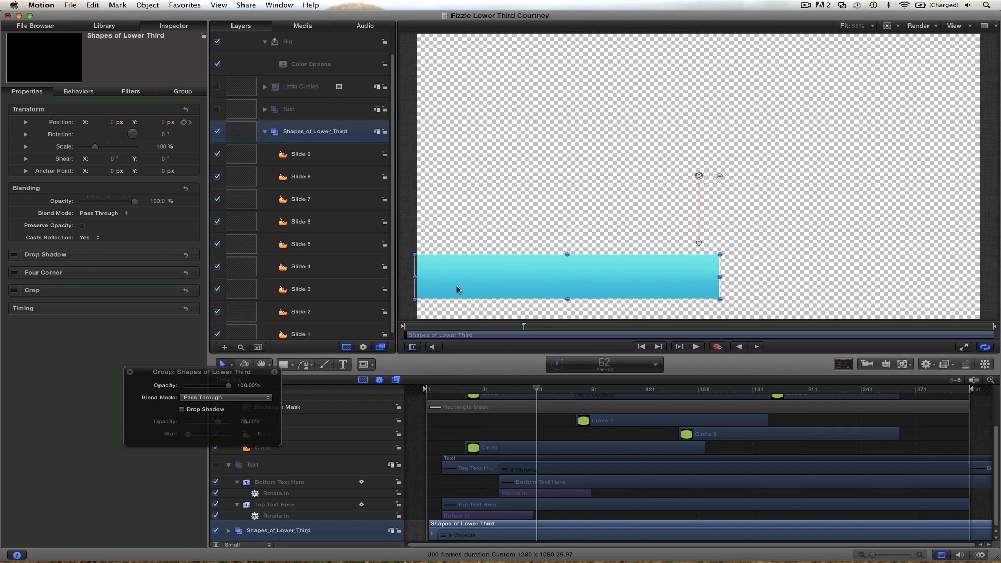
- Apply the Colorize color correction filter to the Shapes of Lower Third group and show the Little Circles and Text groups again
click(106, 28)
click(33, 112)
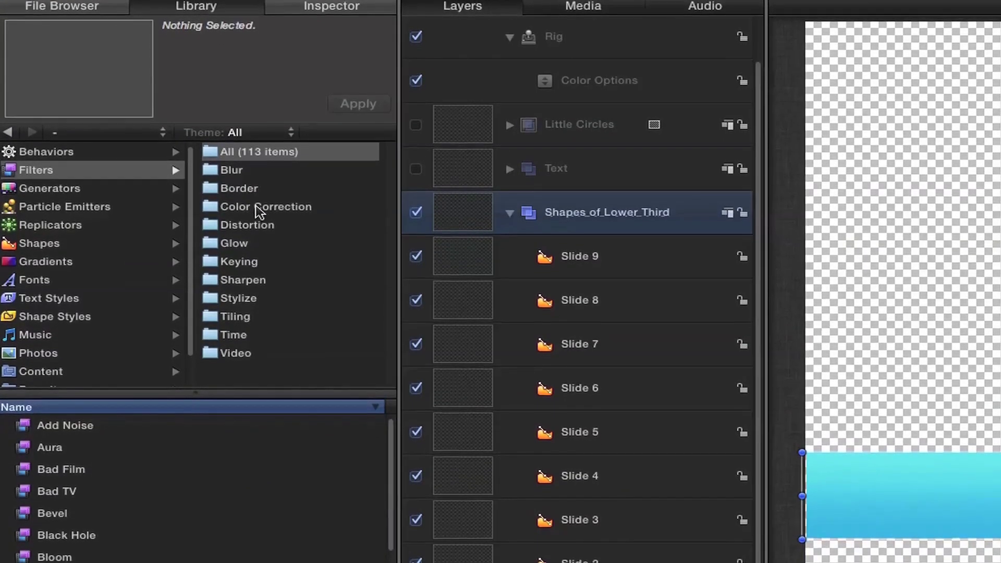
click(255, 213)
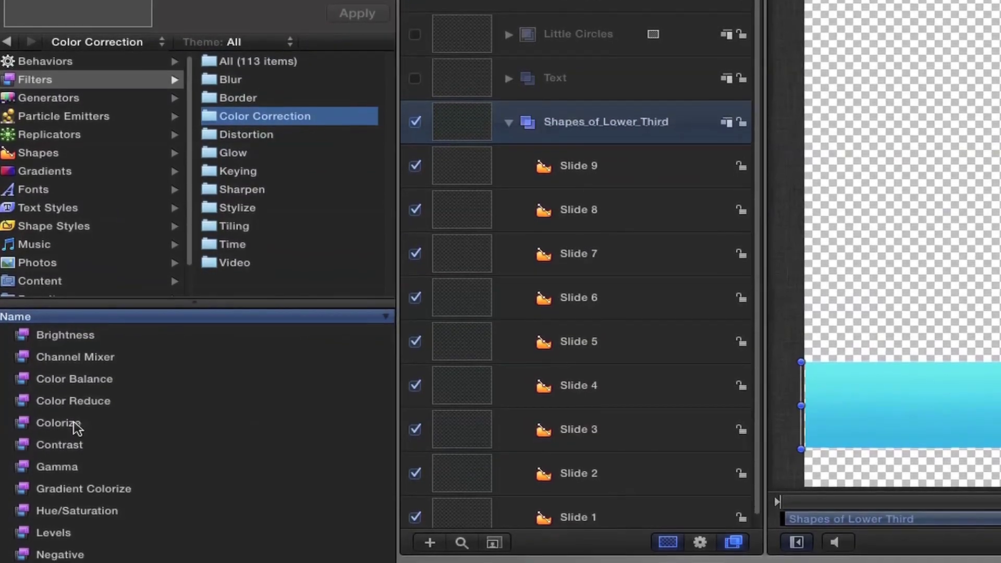
drag(61, 405, 930, 429)
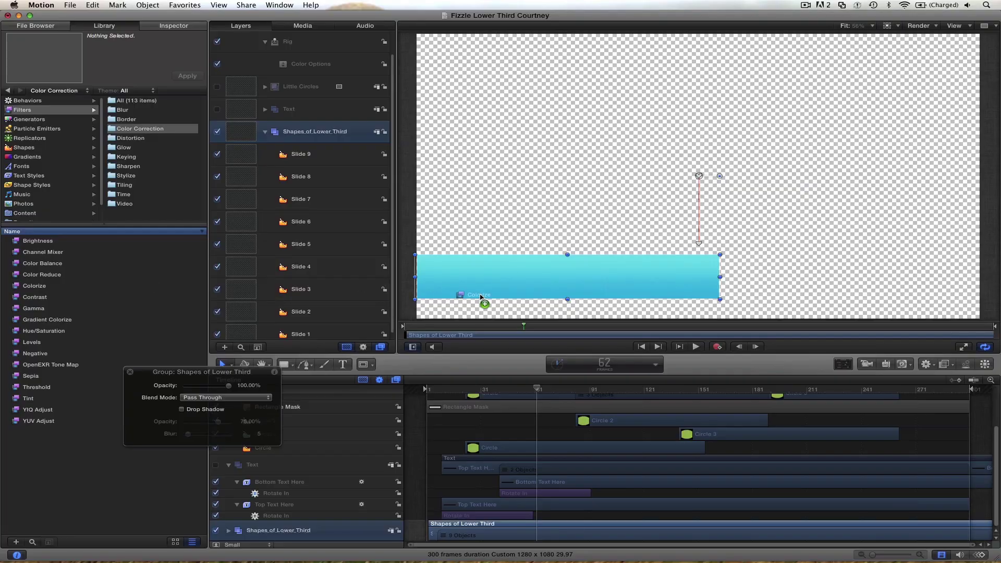
drag(484, 292, 485, 293)
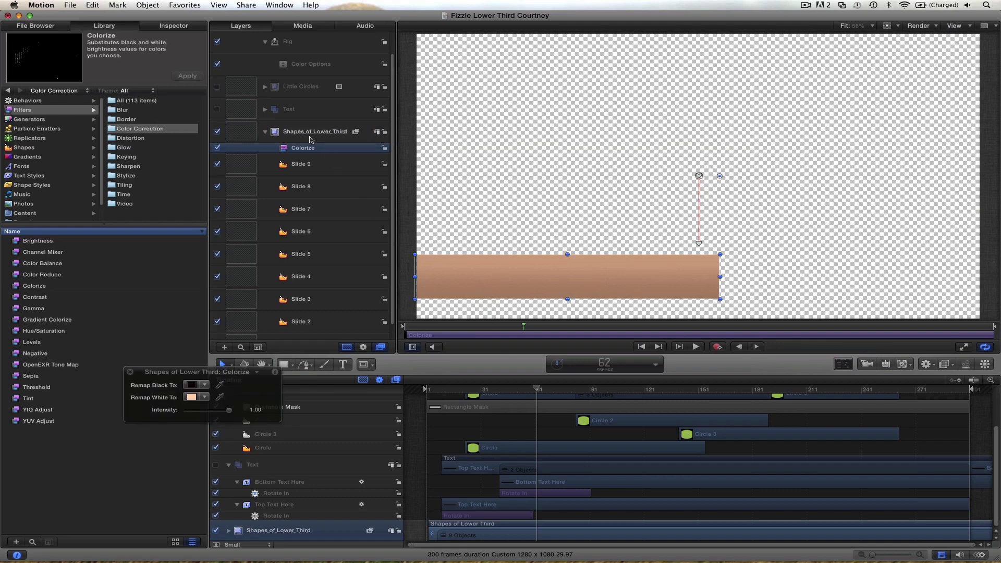
click(217, 86)
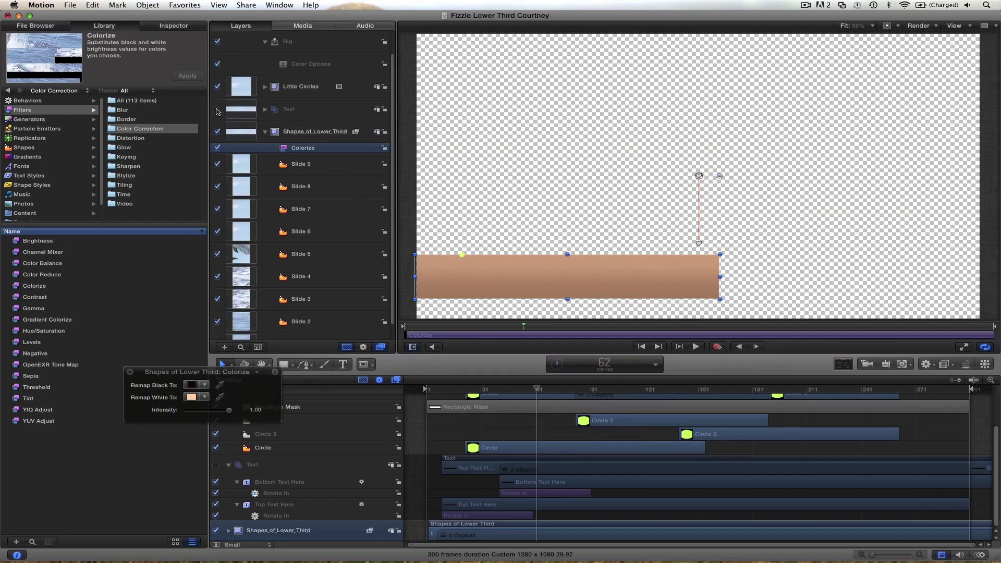
click(217, 109)
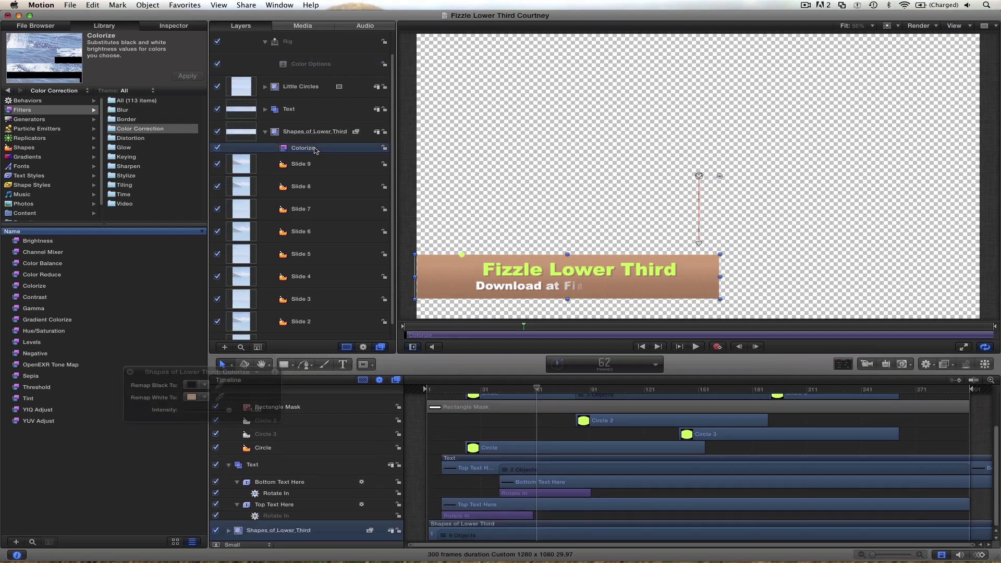
- Add the Colorize filter's Remap Black parameter to the existing rig's Color Options pop-up and check it in the rig
click(174, 26)
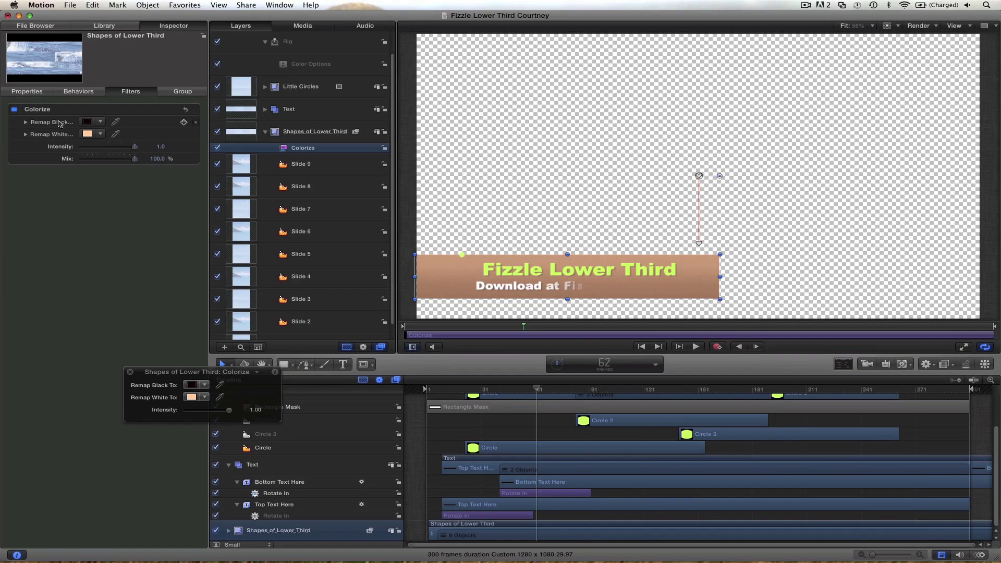
right_click(59, 124)
mouse_move(99, 148)
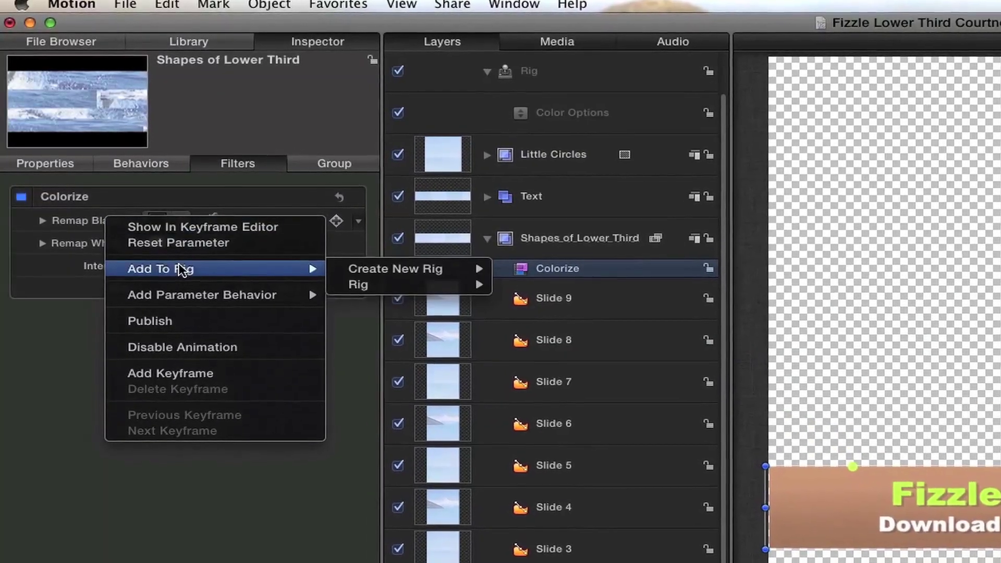
mouse_move(383, 270)
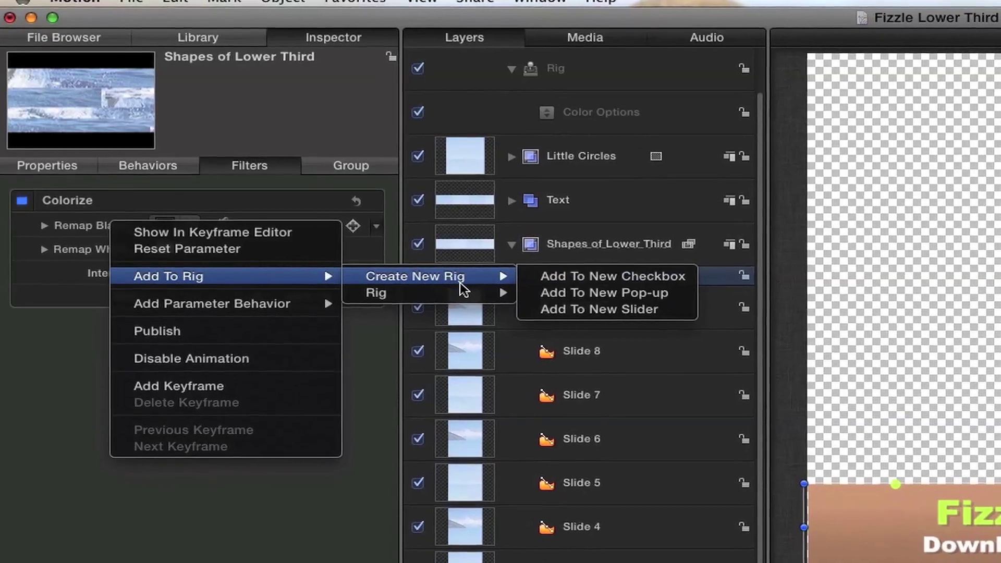
mouse_move(462, 292)
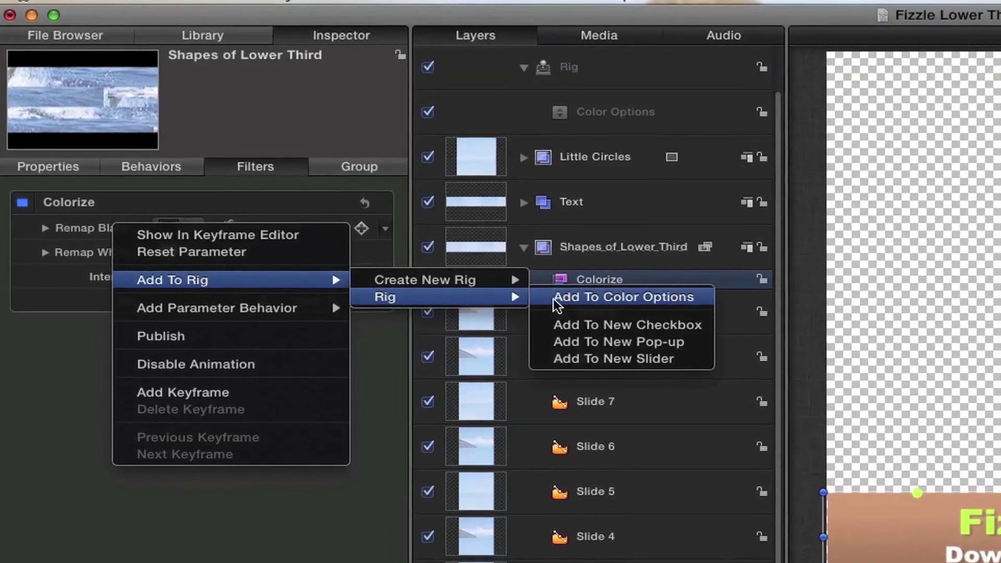
click(552, 297)
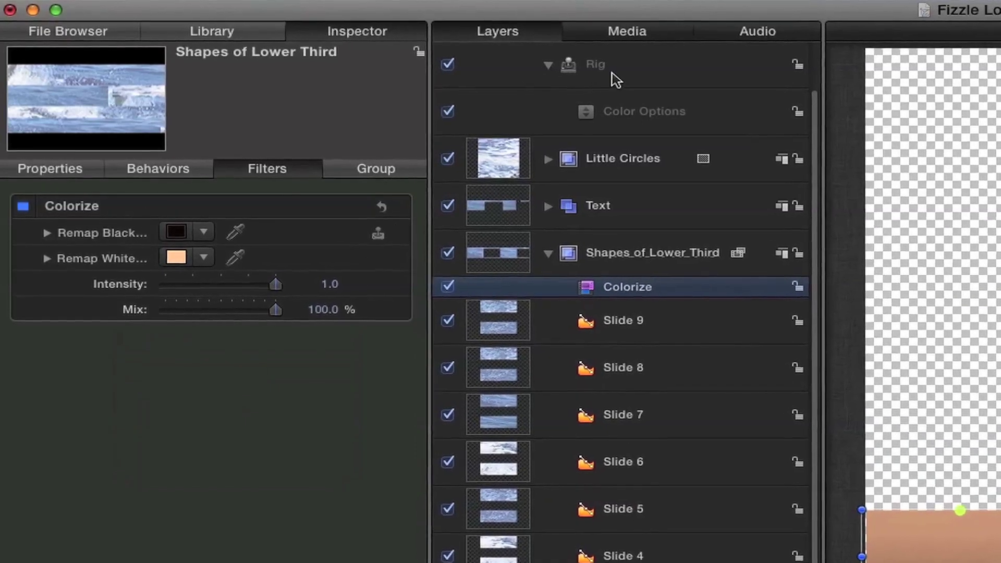
click(614, 79)
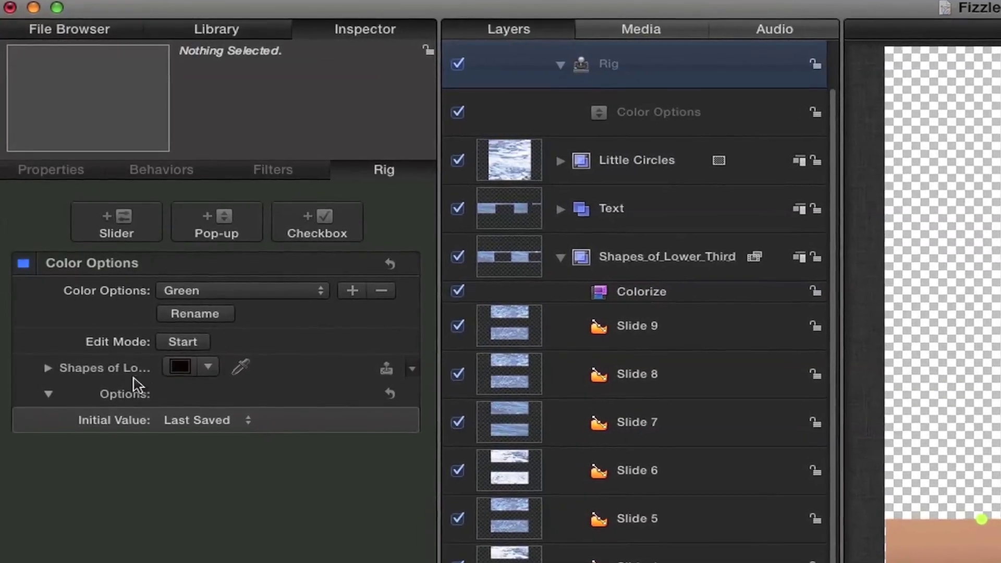
- Add the Colorize filter's Remap White parameter to the existing rig's Color Options pop-up
click(704, 297)
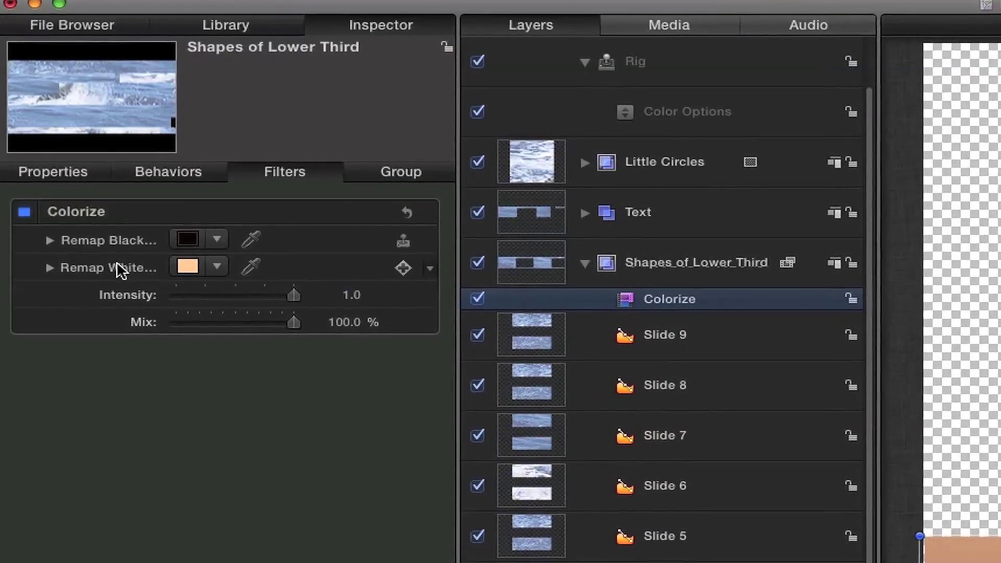
right_click(117, 262)
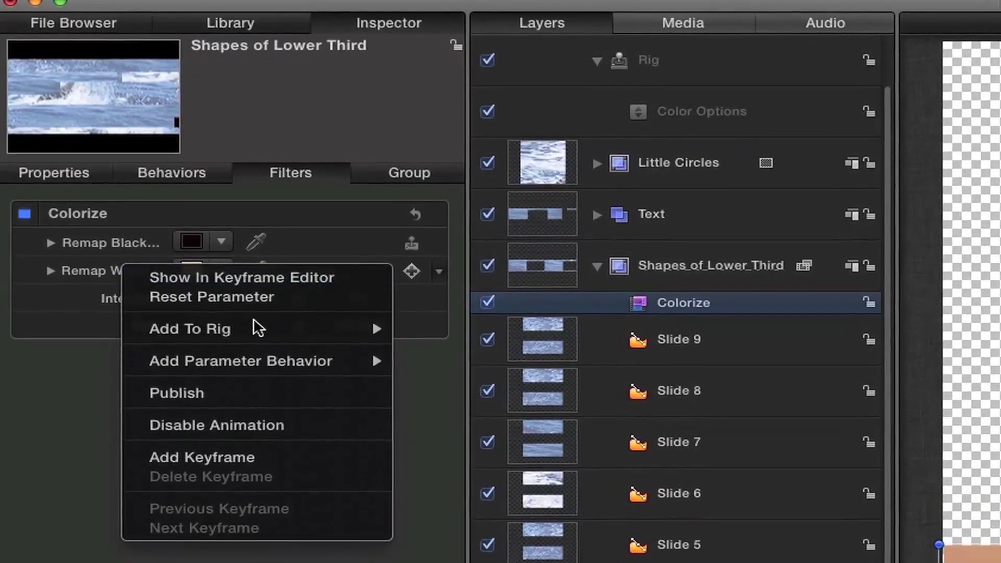
mouse_move(255, 328)
mouse_move(455, 347)
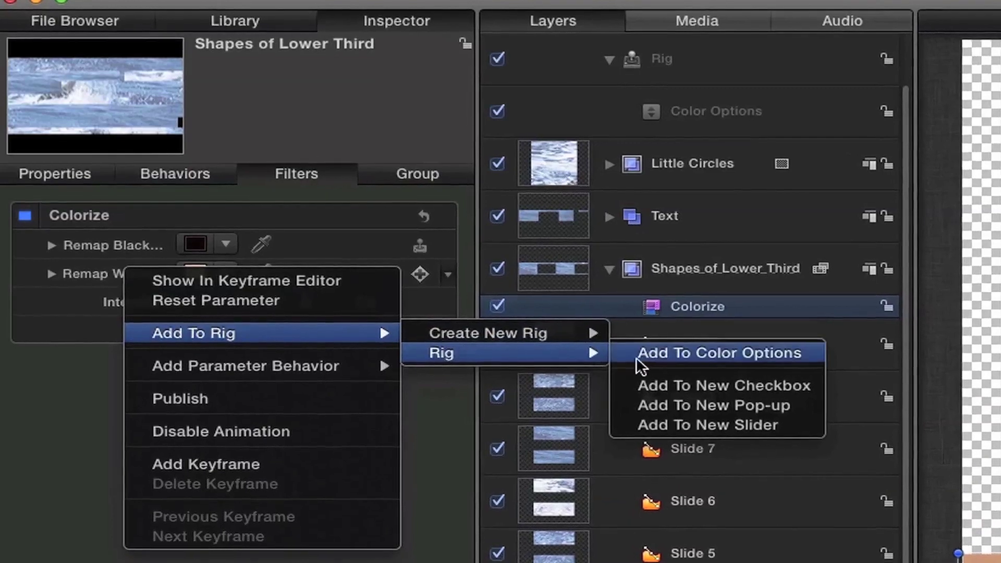
click(637, 356)
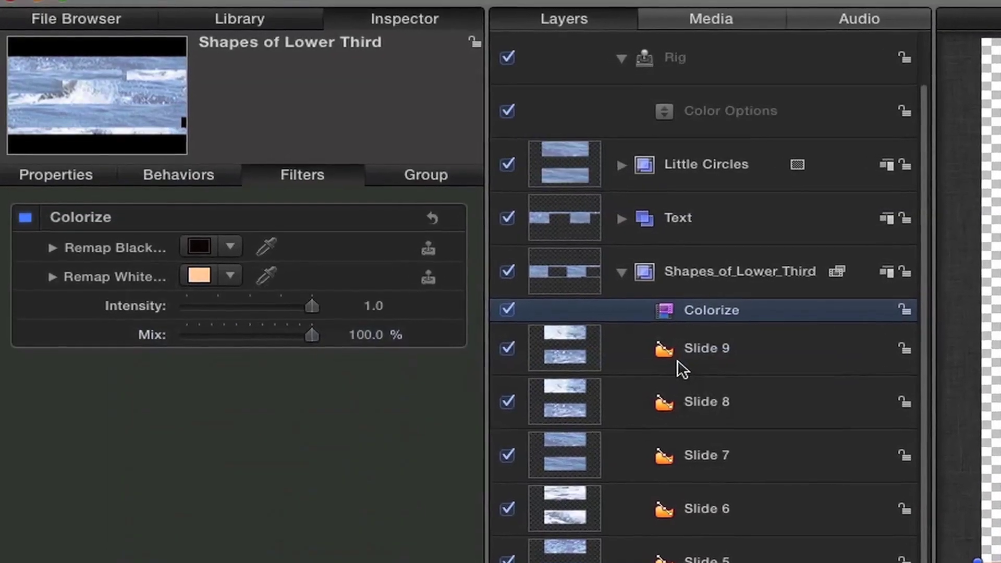
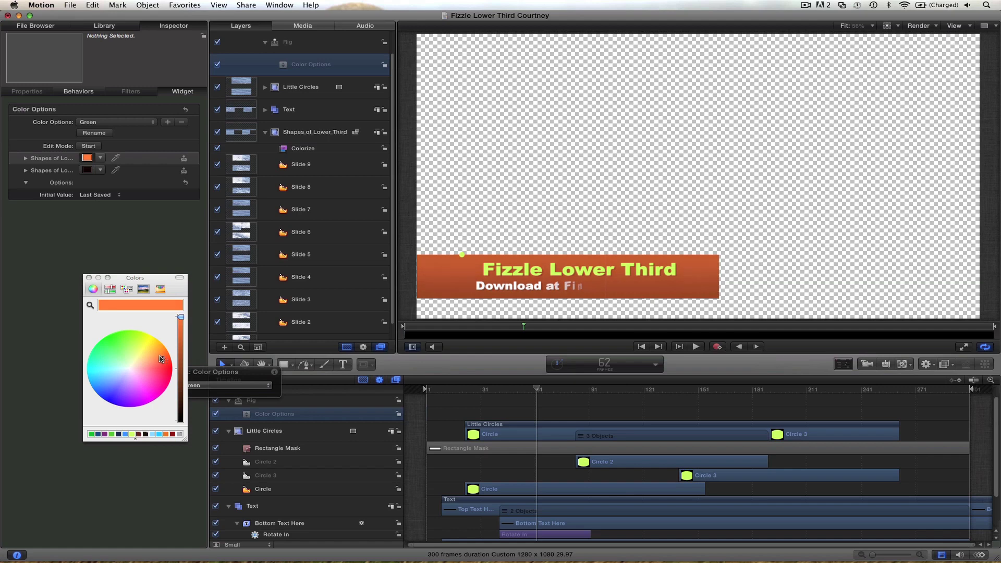
- For the Green option, set Remap White to bright green and Remap Black to very dark green, and scrub ahead to preview the lower third
click(89, 170)
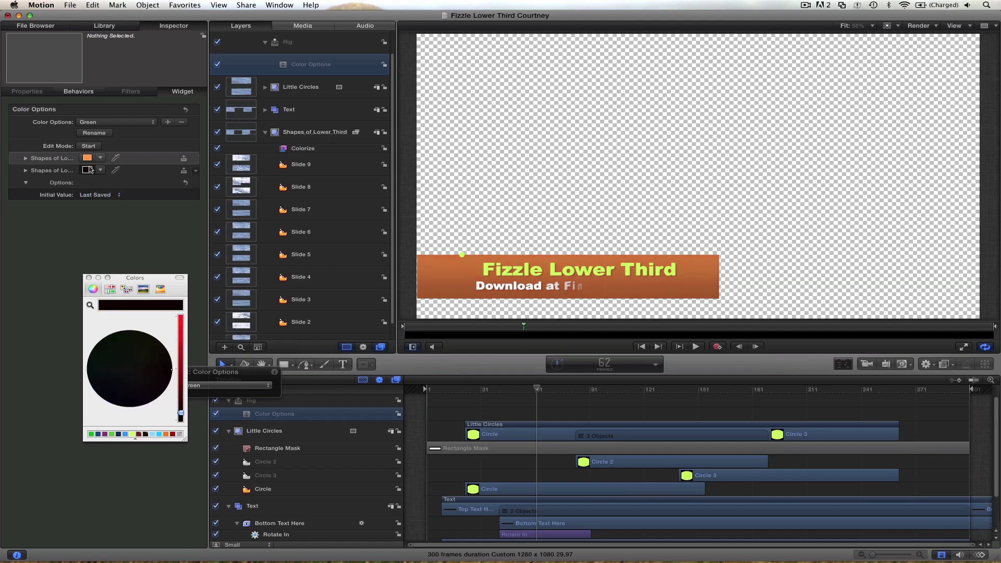
click(182, 379)
mouse_move(128, 335)
mouse_down()
mouse_move(104, 345)
mouse_move(129, 335)
mouse_up()
click(87, 157)
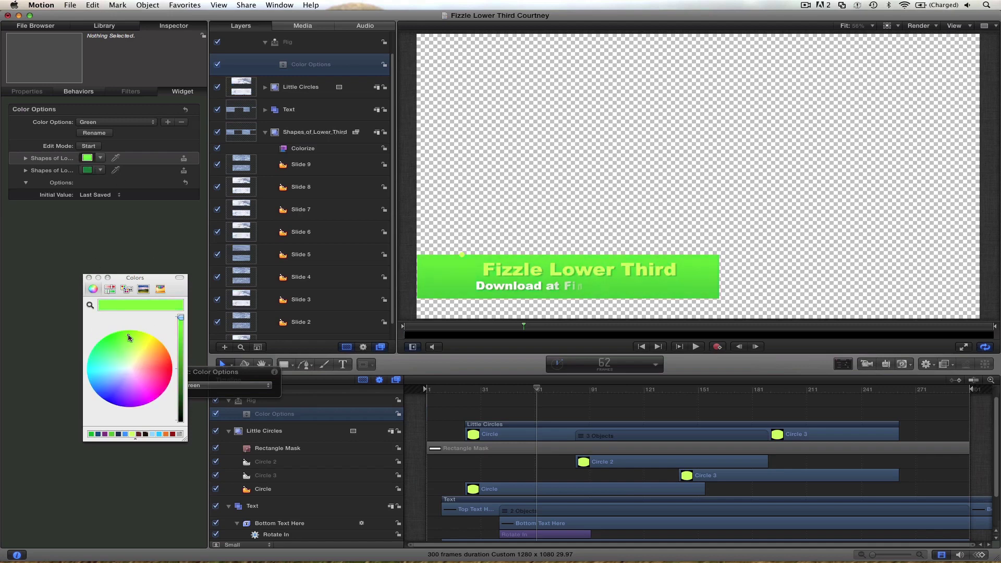
click(87, 170)
drag(111, 340, 97, 354)
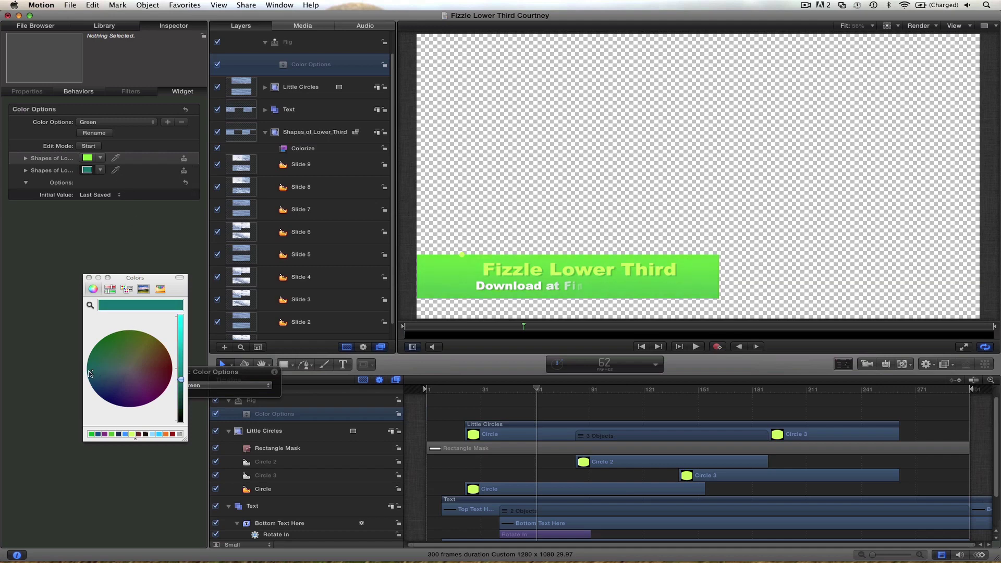
drag(183, 381, 181, 406)
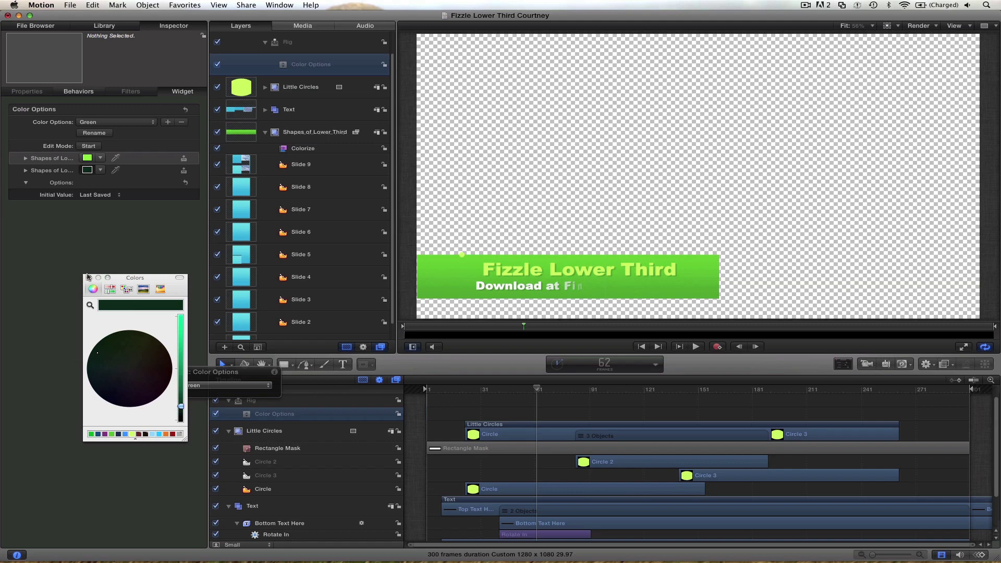
click(88, 277)
drag(524, 313, 577, 329)
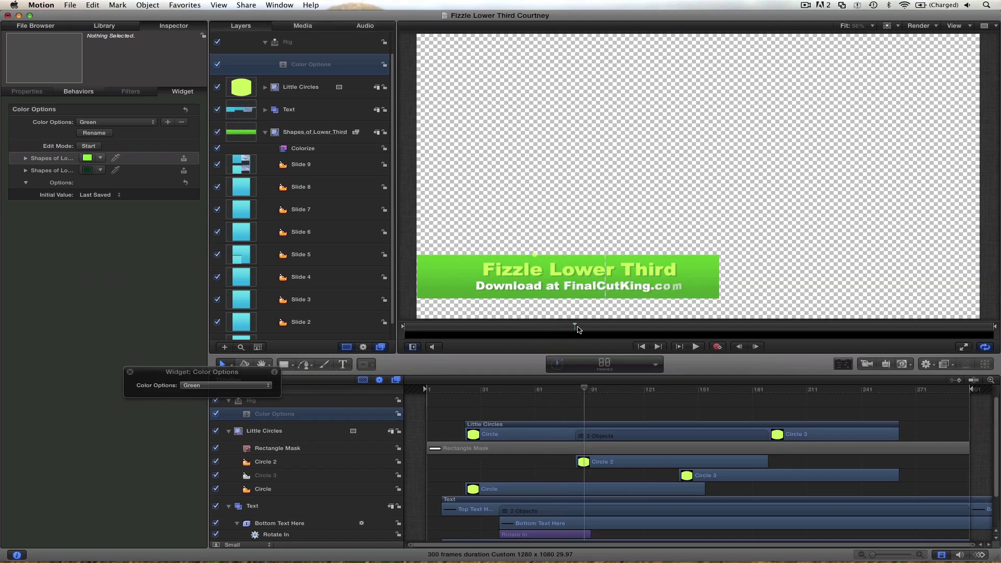
- Compare the Green and Blue options of the Color Options pop-up, and set Remap White to bright turquoise for Blue
click(138, 121)
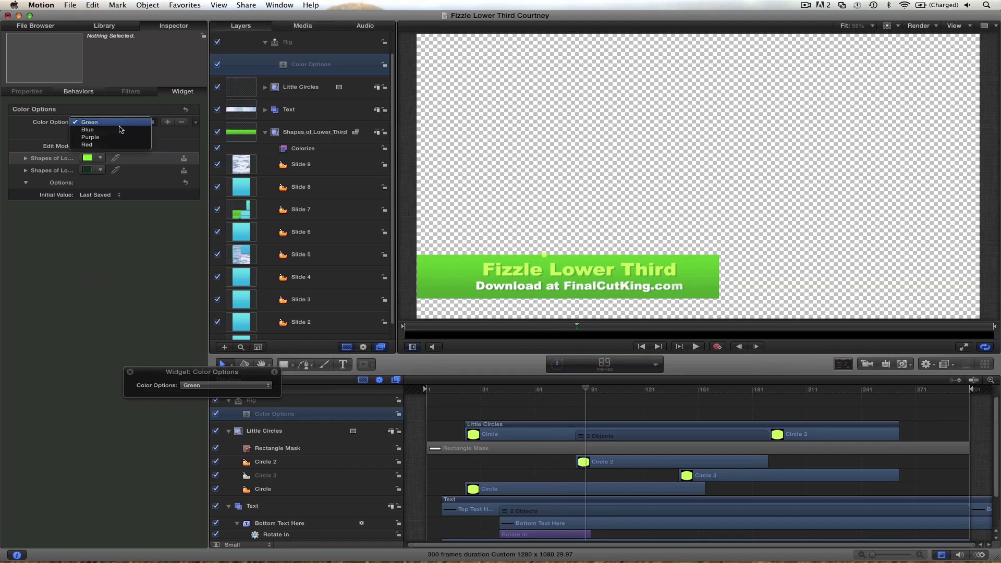
click(119, 133)
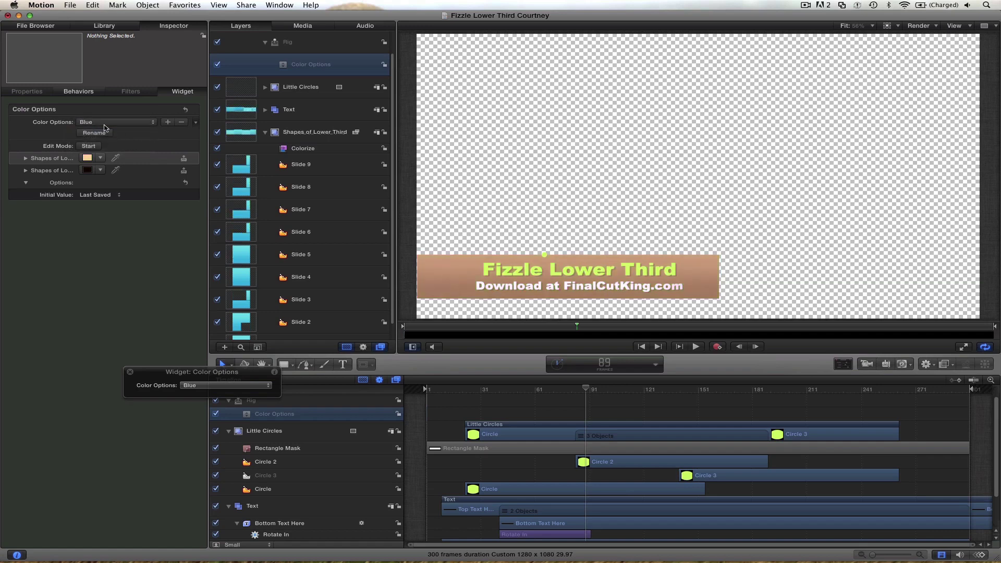
click(104, 122)
click(97, 112)
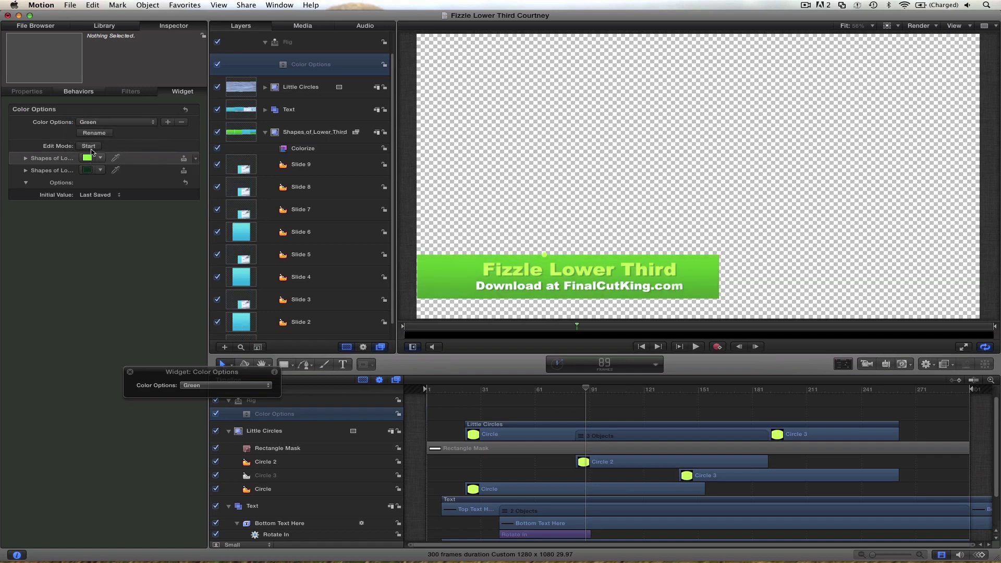
click(113, 122)
click(101, 133)
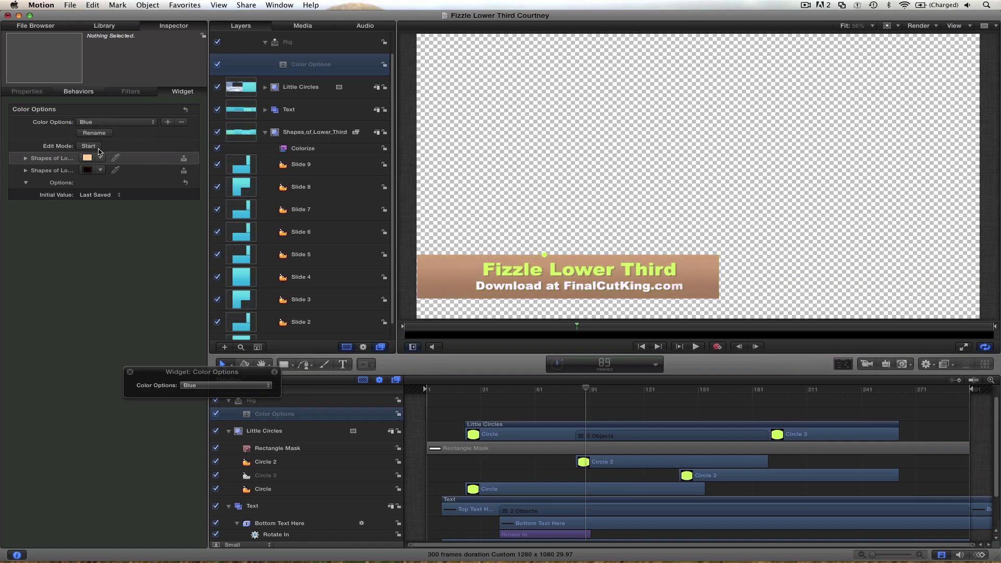
click(88, 158)
drag(103, 359, 98, 366)
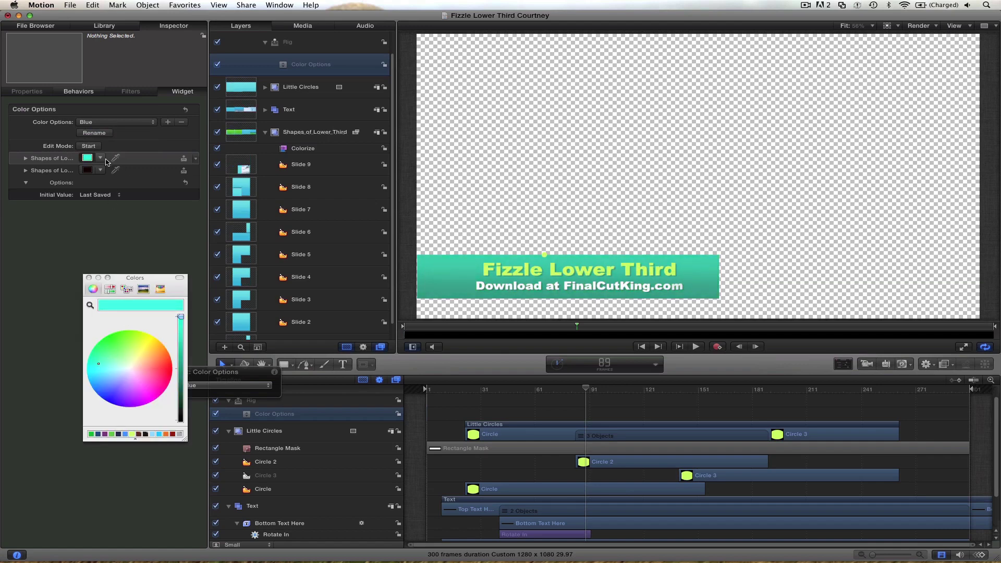
click(88, 279)
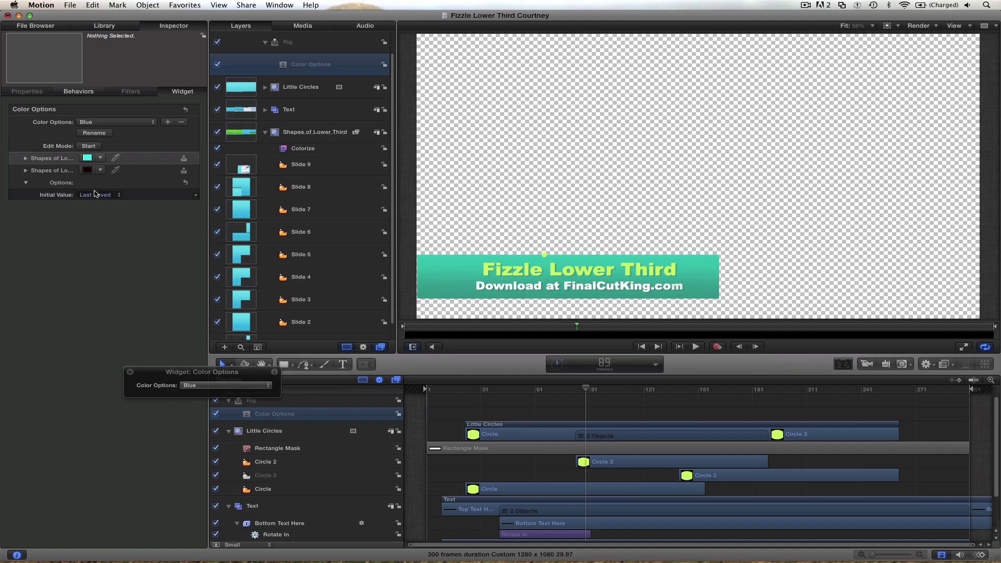
- For the Purple option of the Color Options pop-up, set Remap White to bright purple
click(116, 122)
click(105, 131)
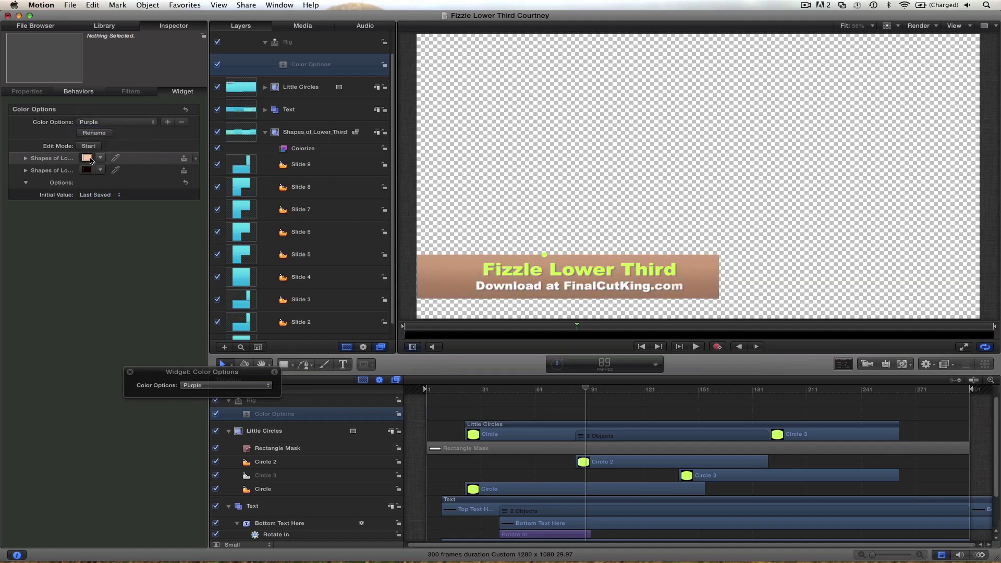
click(87, 159)
drag(150, 368, 141, 402)
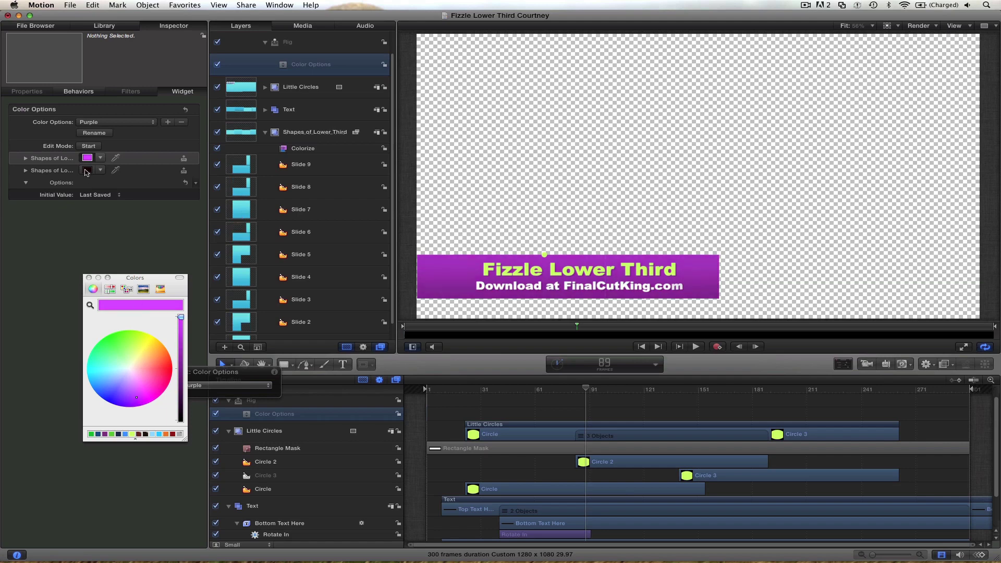
- For the Red option of the Color Options pop-up, set Remap White to bright red and close the color picker
click(100, 122)
click(100, 134)
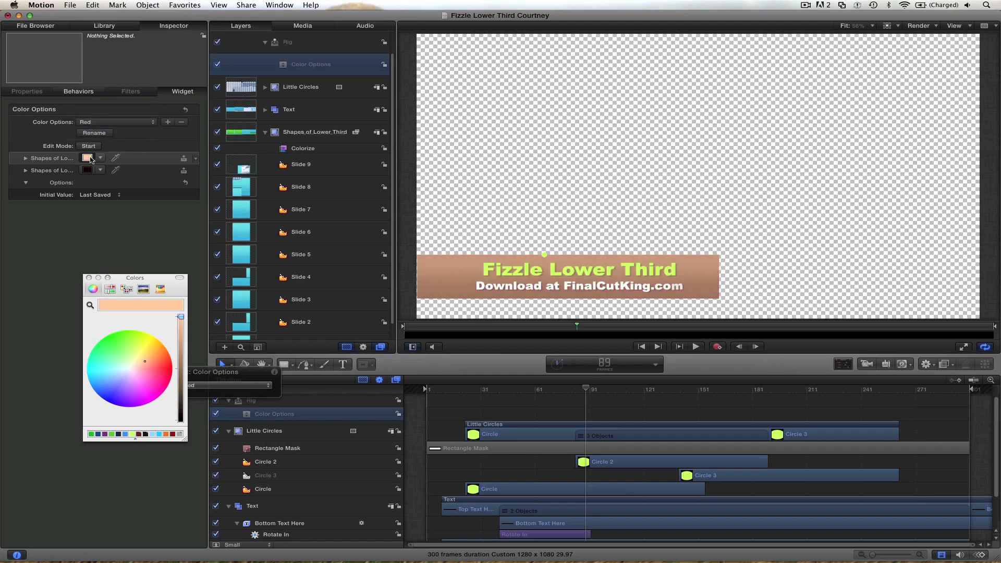
drag(153, 366, 165, 372)
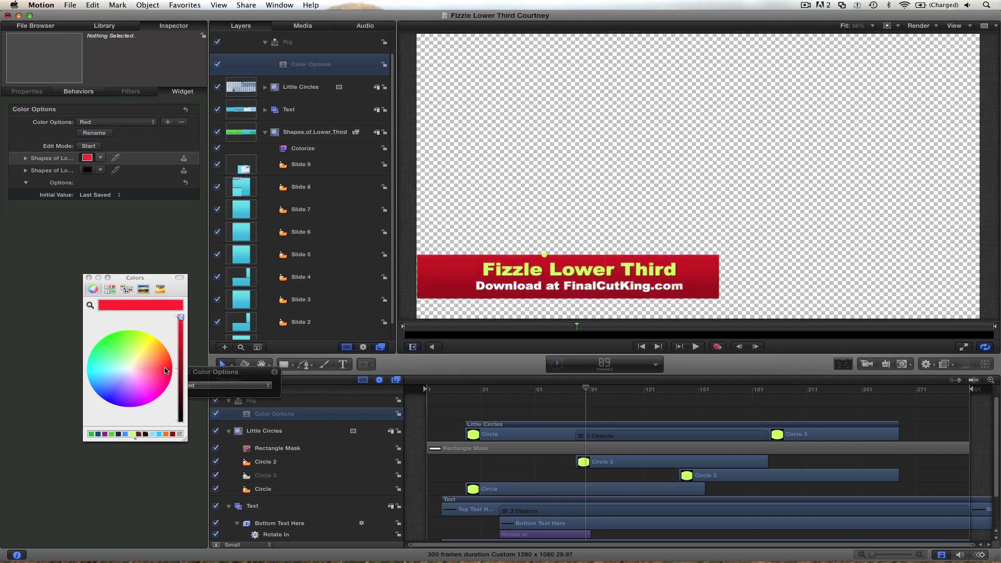
click(89, 278)
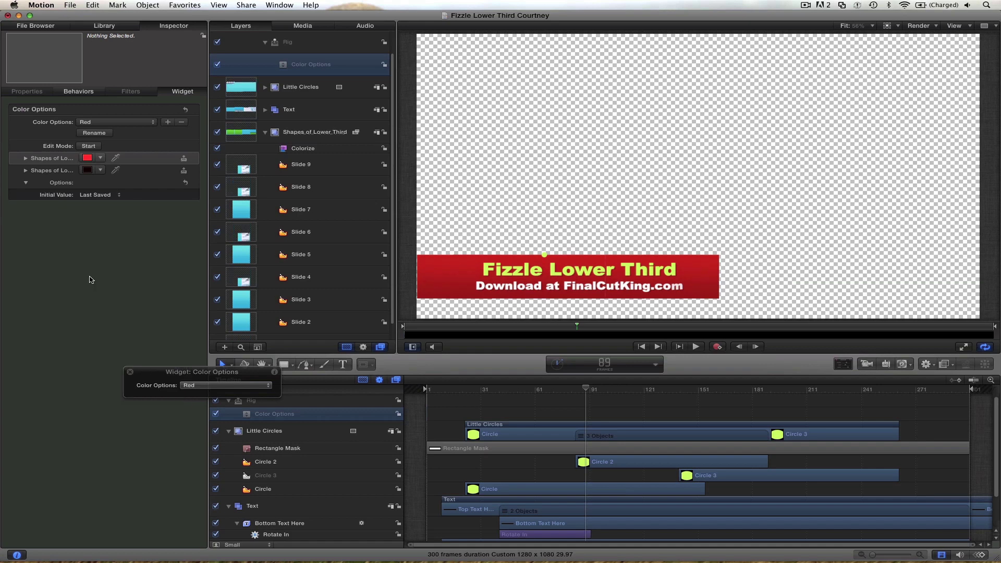
- Add a new option named Grey to the Color Options pop-up, starting from the Green option
click(331, 62)
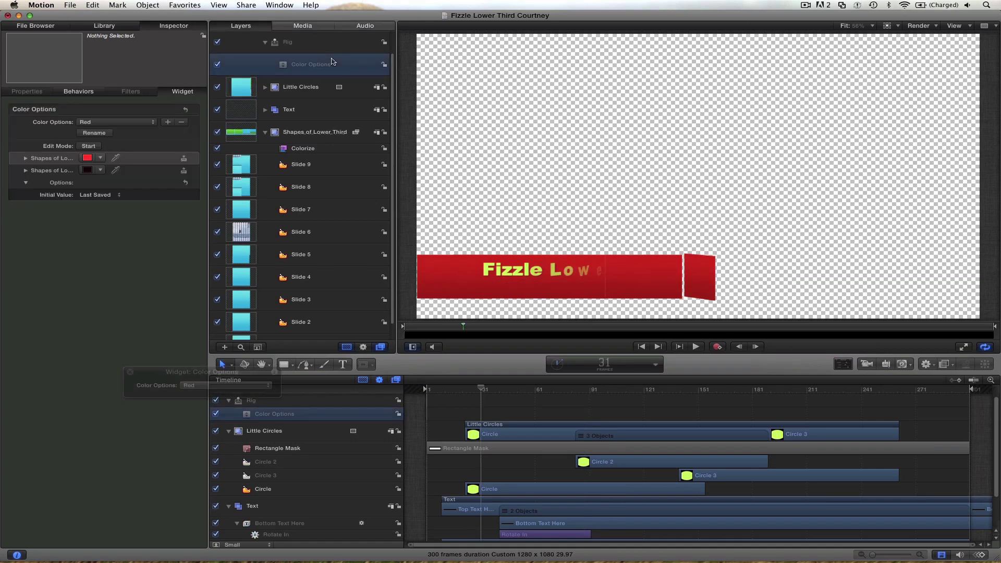
click(132, 126)
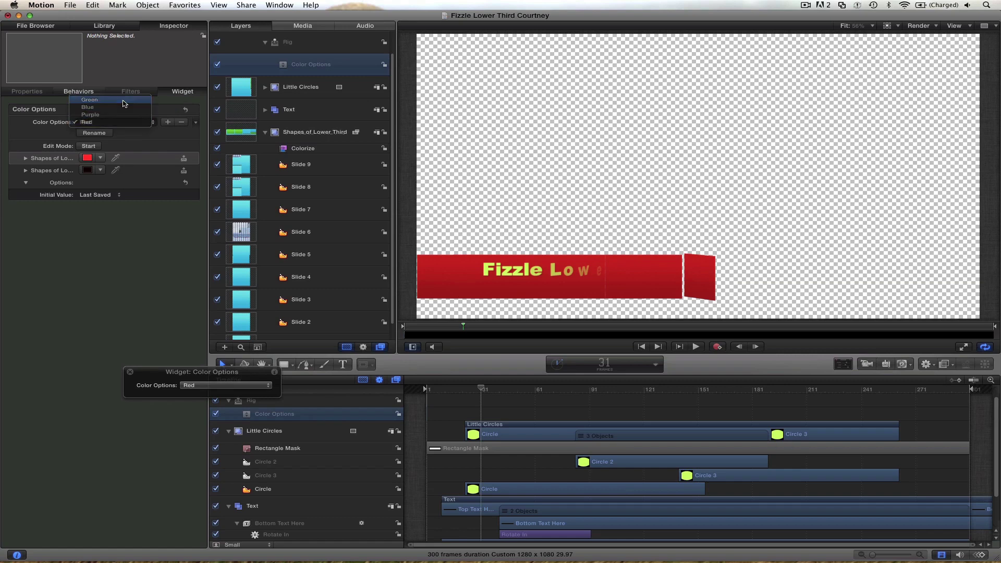
click(125, 104)
click(168, 123)
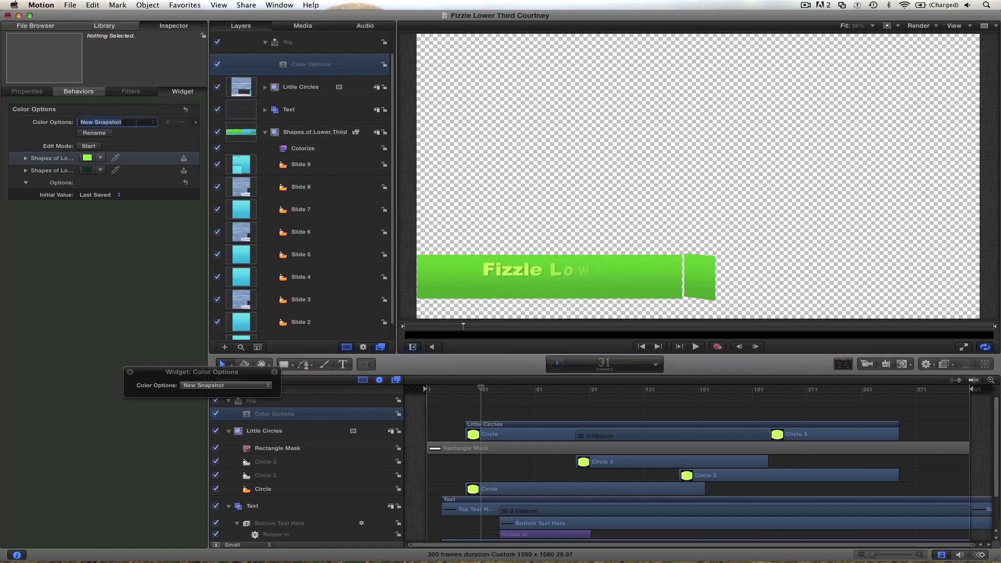
text(Grey)
key(Return)
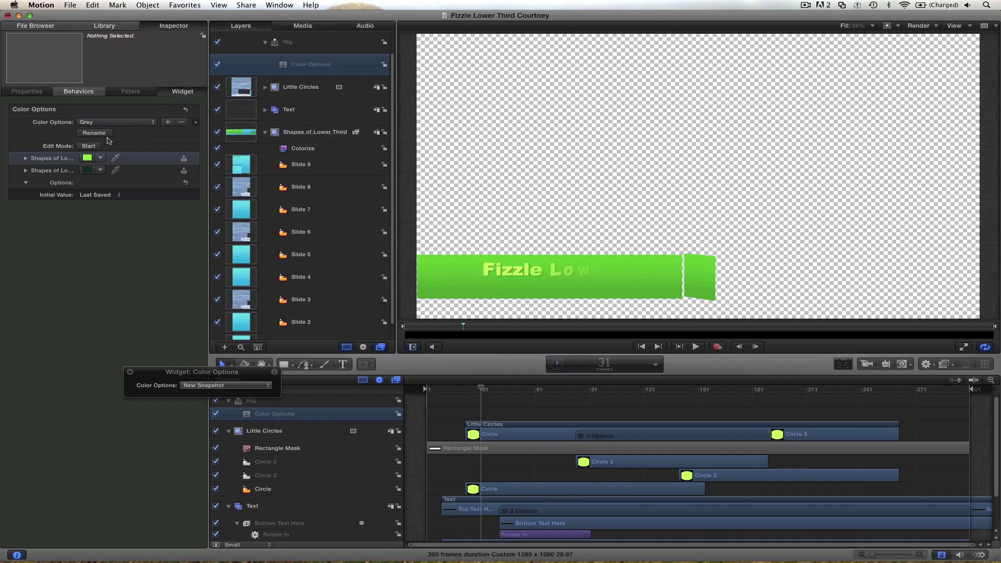
- For the Grey option, set Remap White to light grey using the saved grey swatch and close the color picker
click(87, 157)
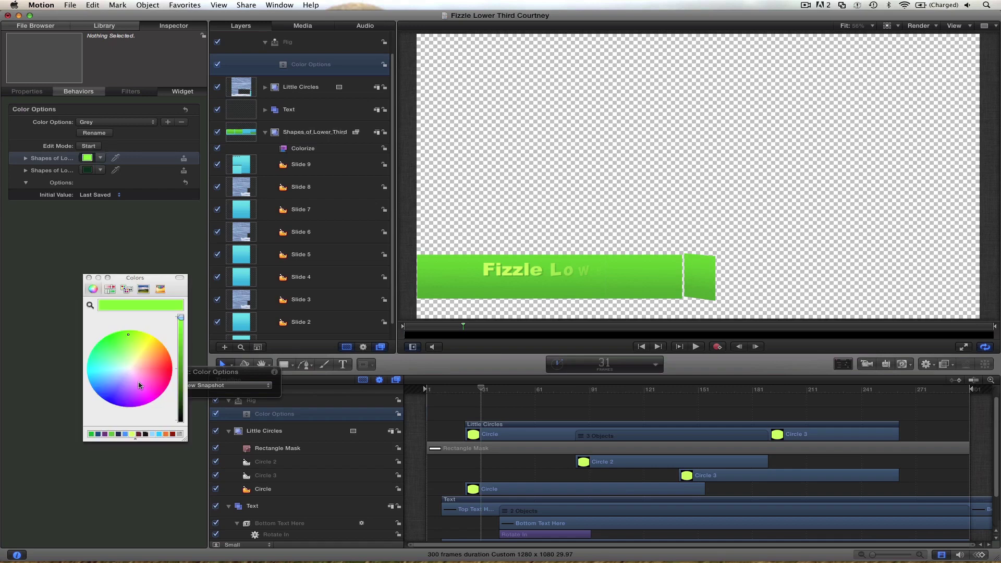
click(180, 397)
click(181, 439)
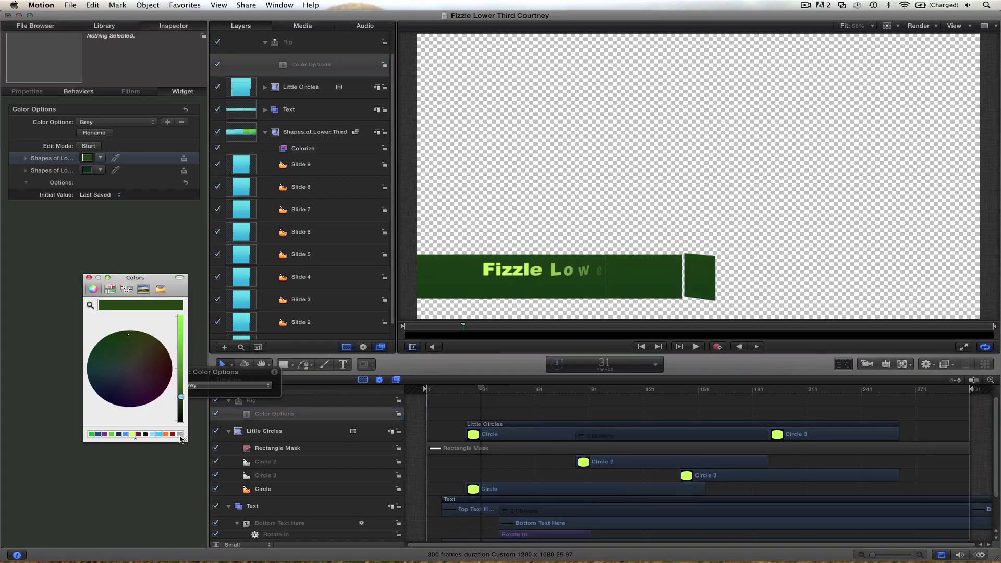
click(180, 435)
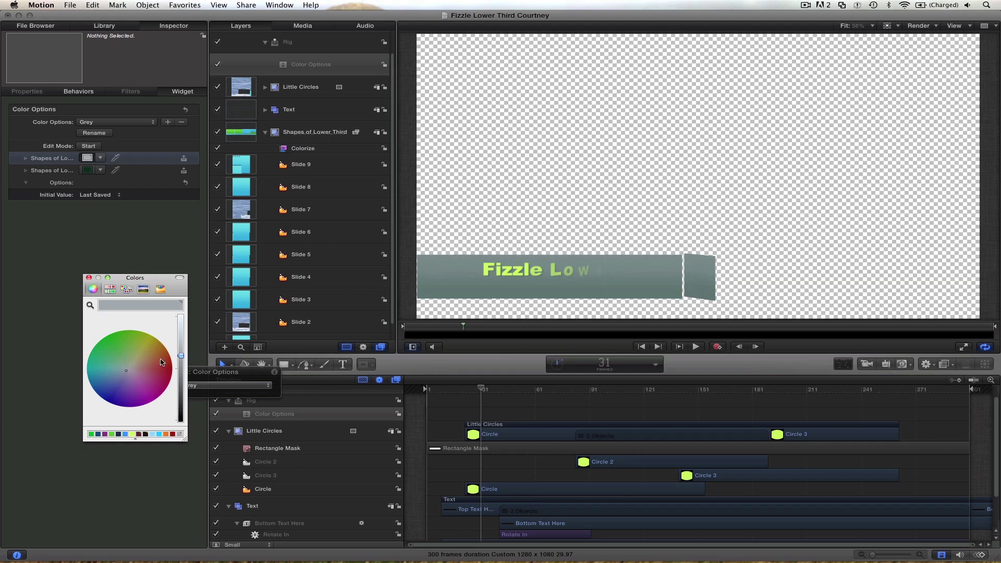
click(89, 278)
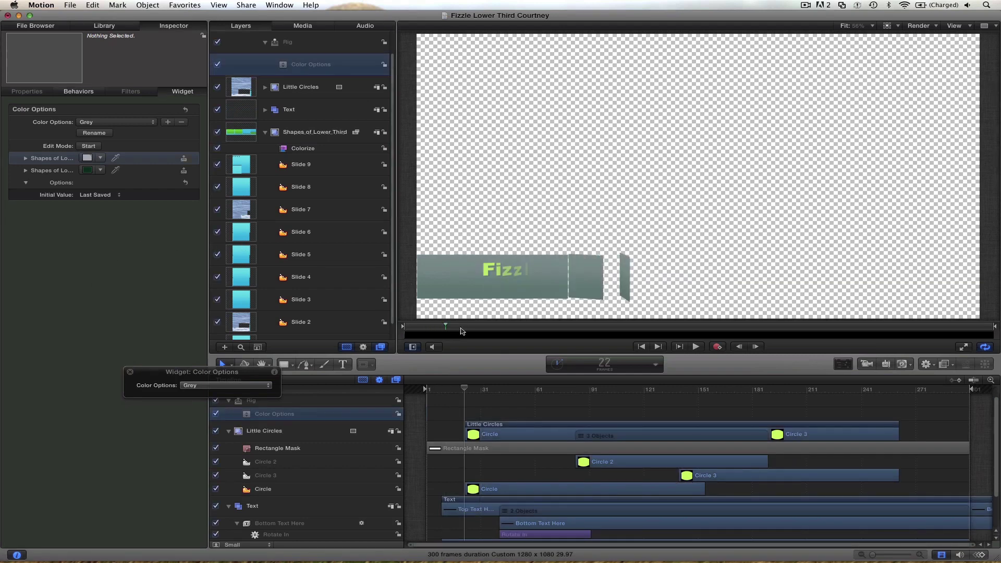
- Rename the rig with its owner's first name in the possessive, followed by "Rig"
double_click(320, 42)
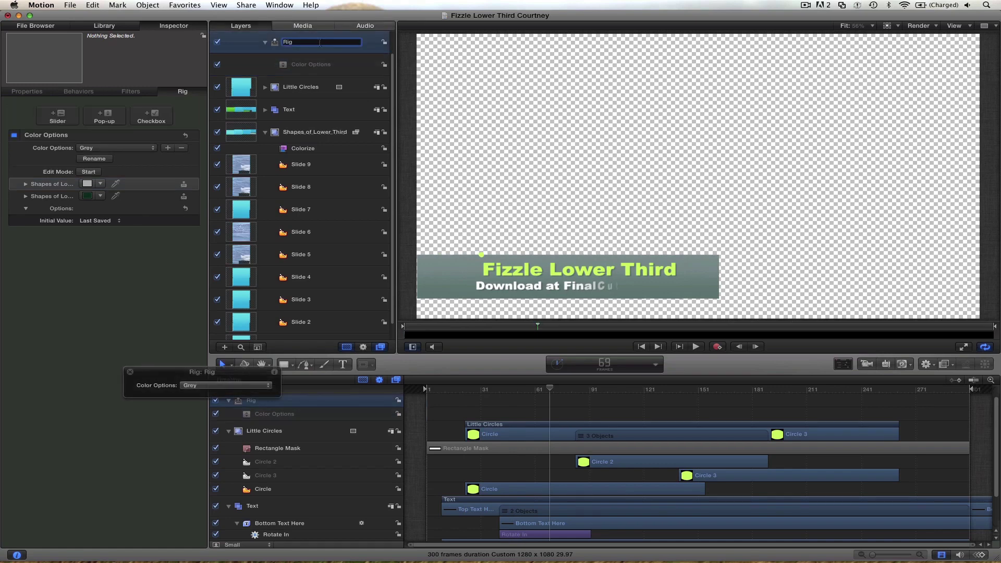
text(Zach's)
key(Return)
- Add the Colorize filter's Intensity parameter to the renamed rig's Color Options pop-up and try its slider in the widget, leaving it at 1.0
click(304, 148)
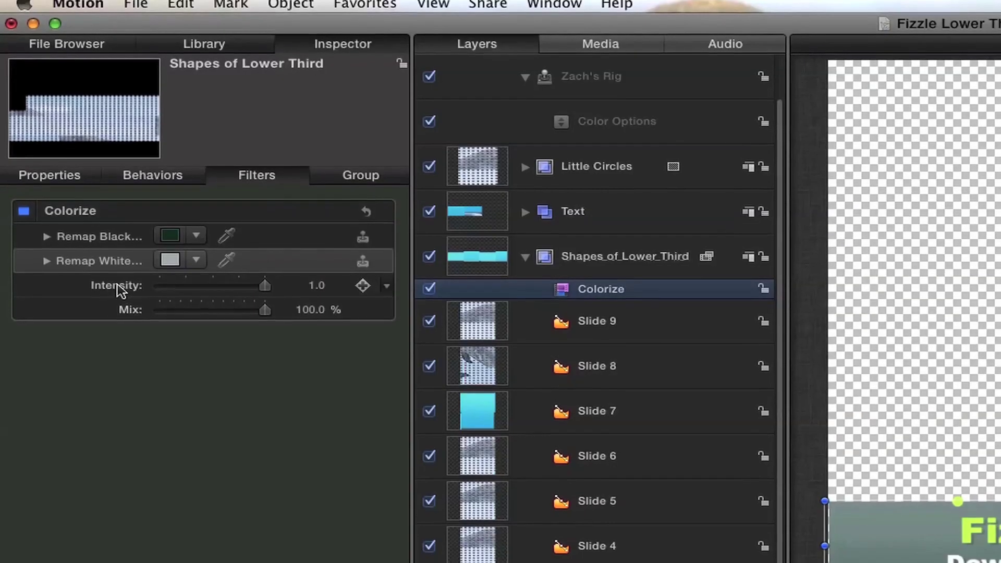
right_click(61, 147)
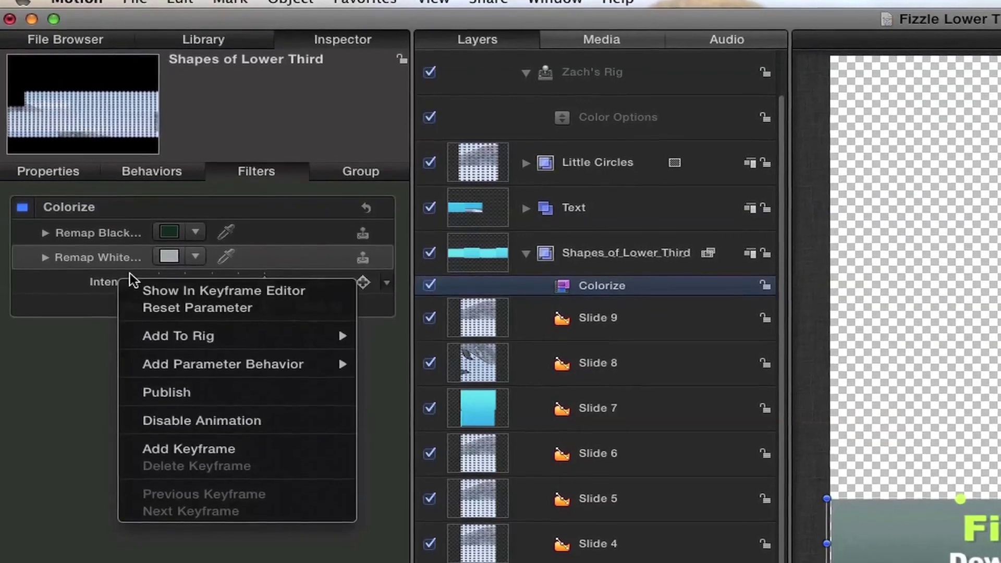
mouse_move(225, 336)
mouse_move(433, 352)
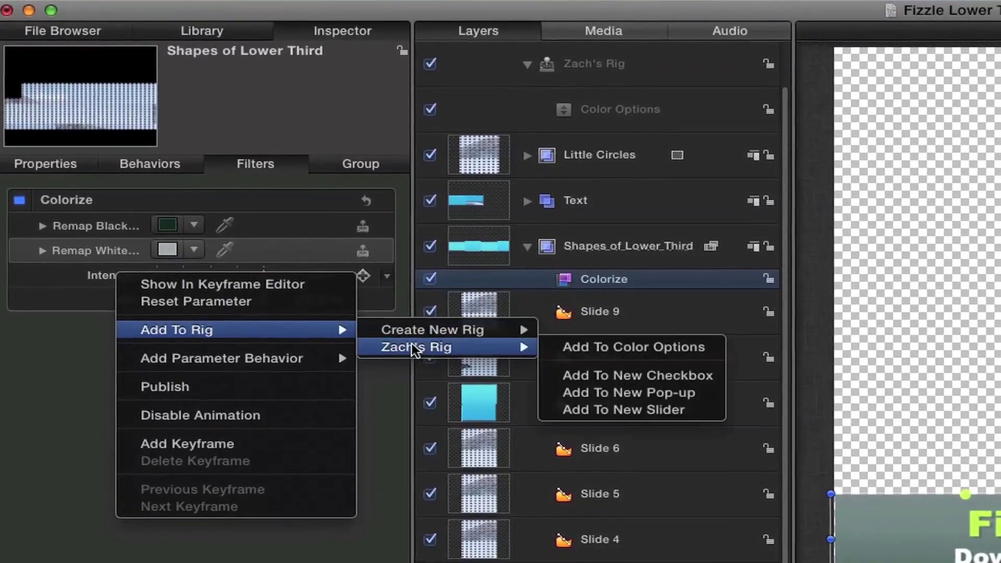
click(588, 346)
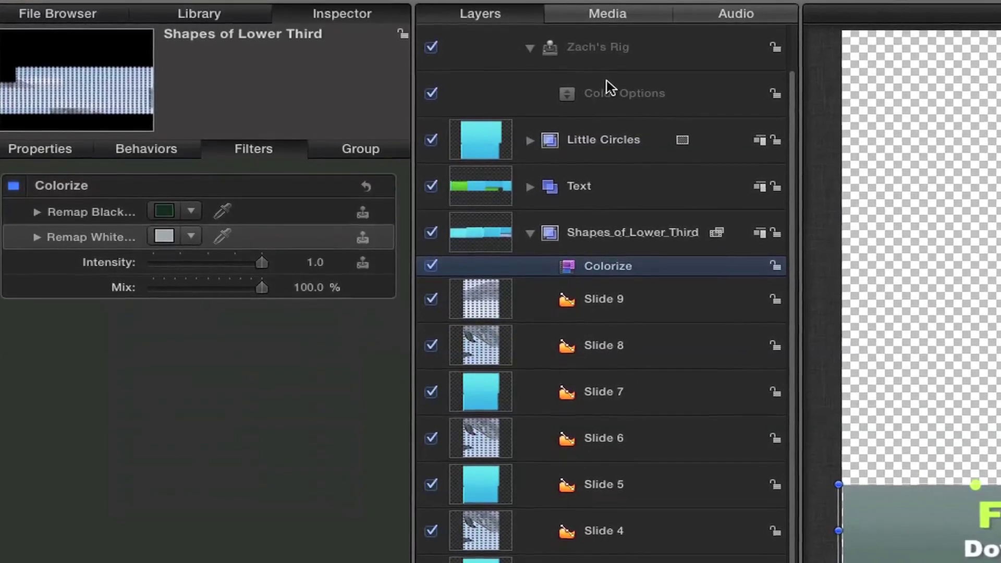
click(678, 92)
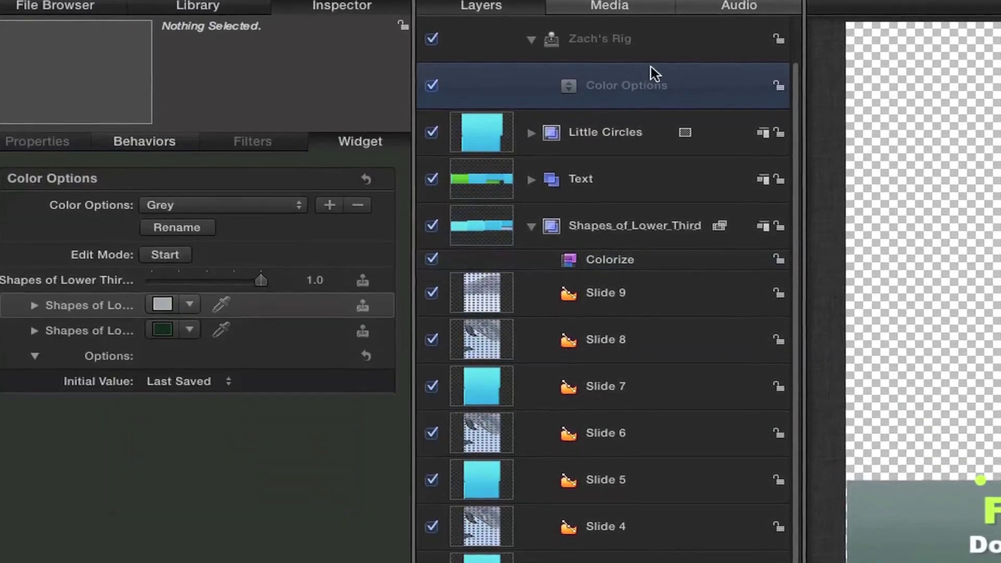
drag(175, 282, 266, 274)
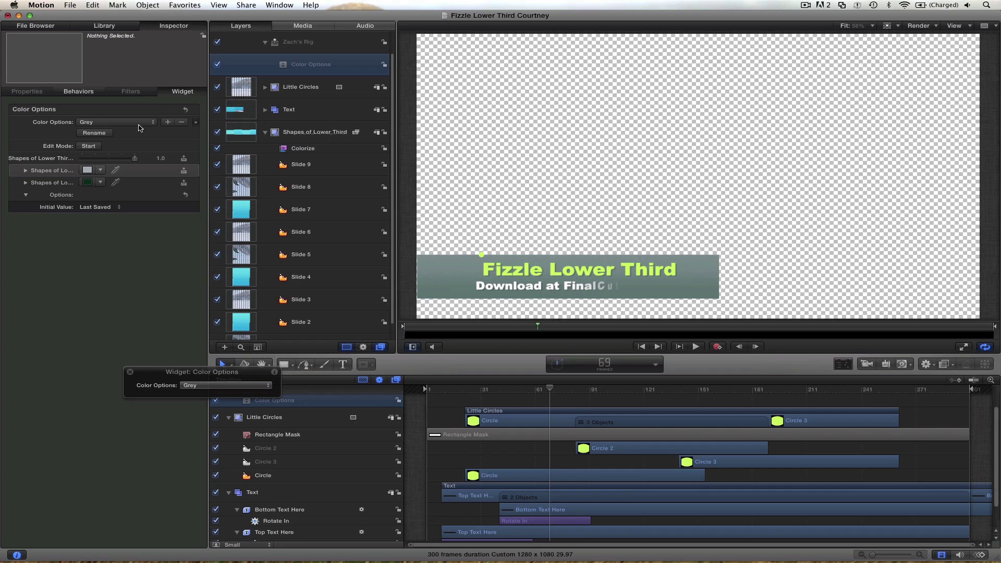
scroll(271, 165, up, 2)
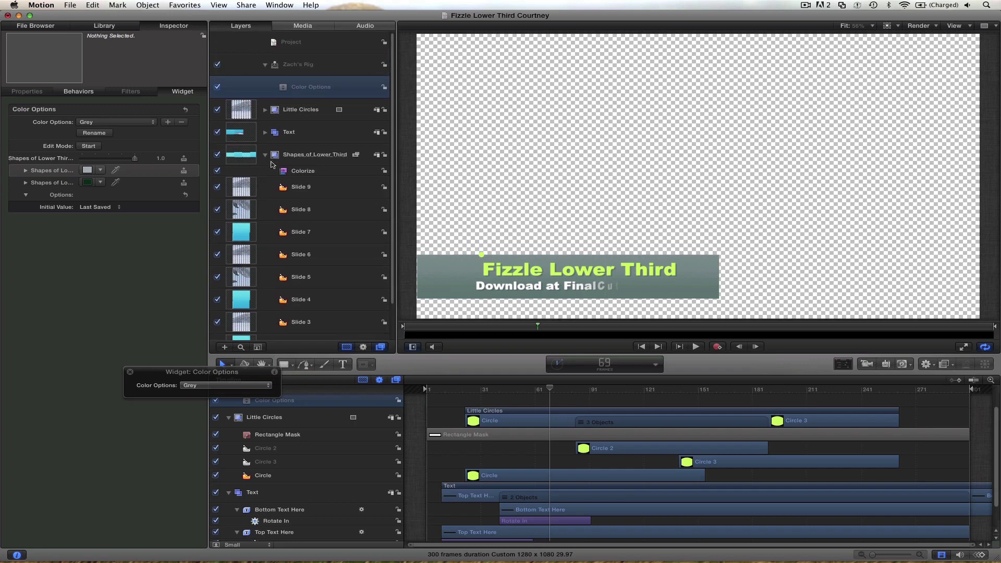